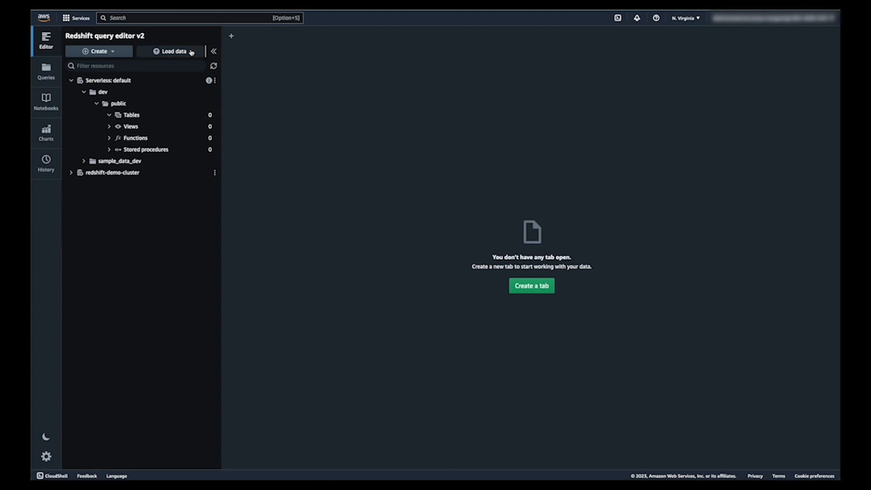
Step: Start a data load from an S3 bucket and choose sales.csv from the tickitdb folder of the redshift-tickit-demo bucket
{"action": "left_click", "coordinate": [192, 52]}
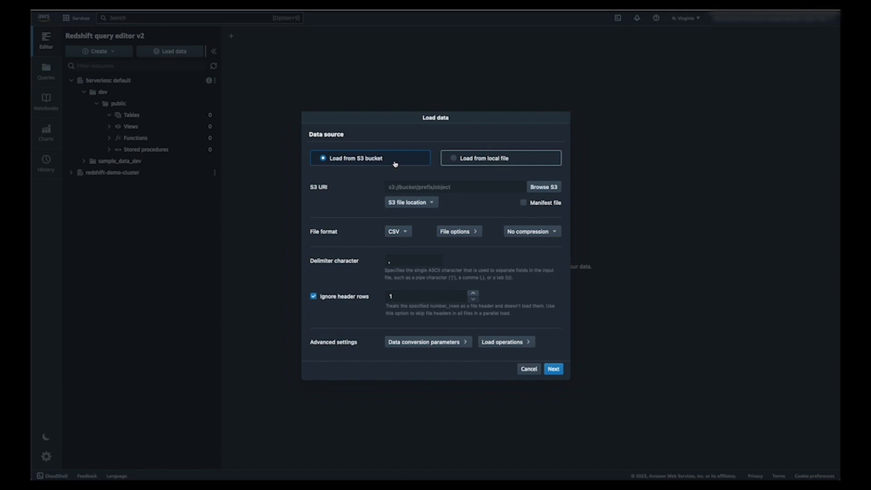
{"action": "left_click", "coordinate": [506, 164]}
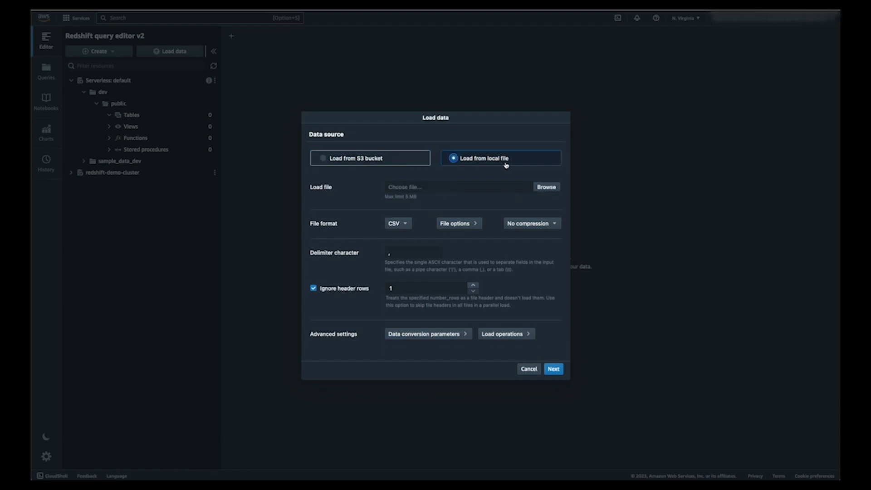
{"action": "left_click", "coordinate": [406, 167]}
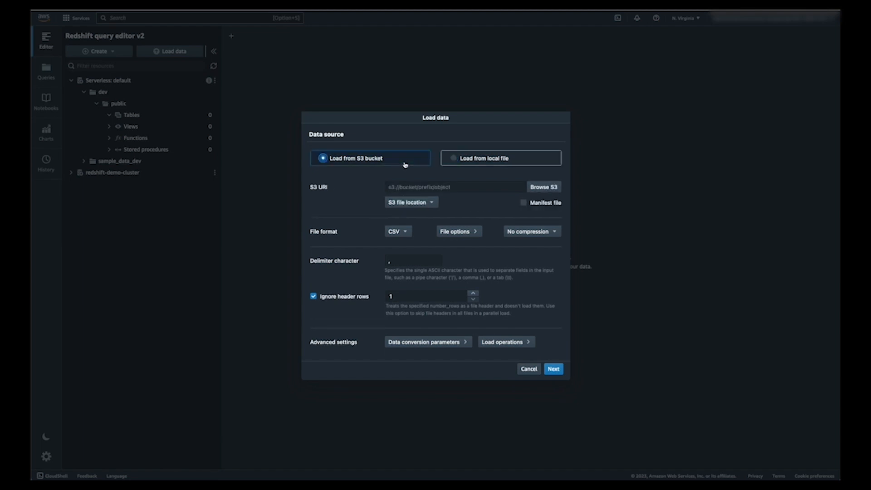
{"action": "left_click", "coordinate": [548, 188]}
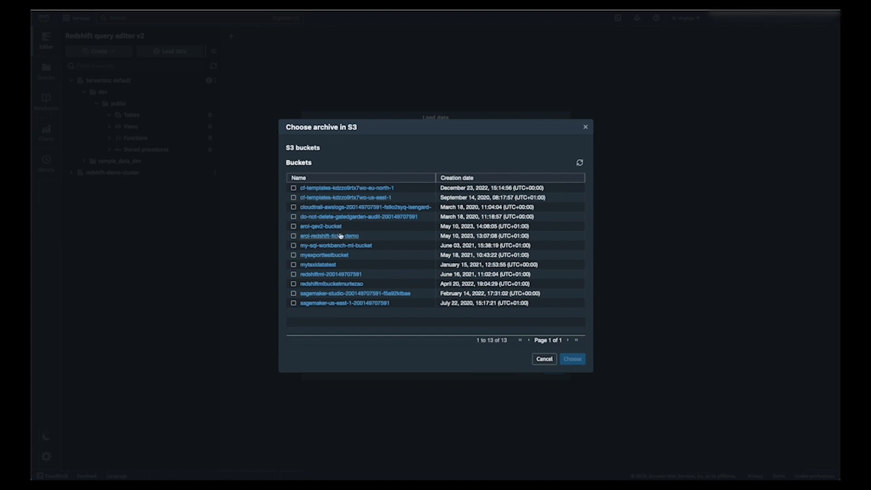
{"action": "left_click", "coordinate": [340, 236]}
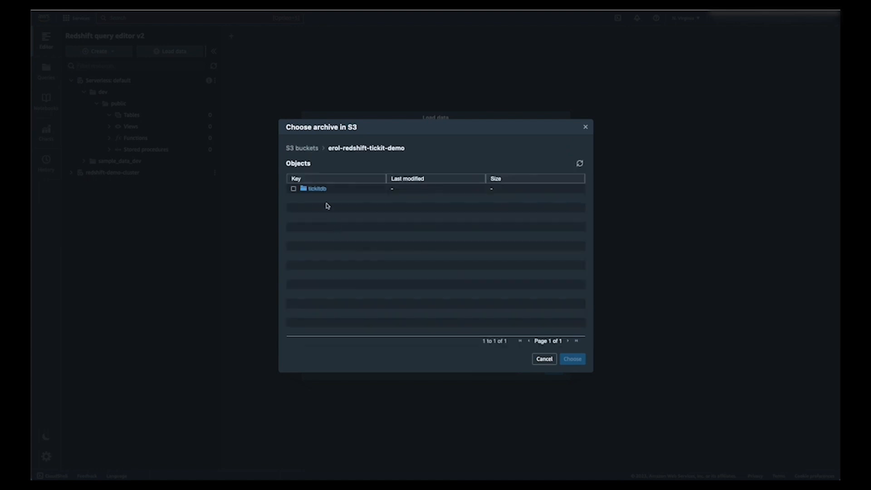
{"action": "left_click", "coordinate": [320, 189]}
{"action": "left_click", "coordinate": [293, 237]}
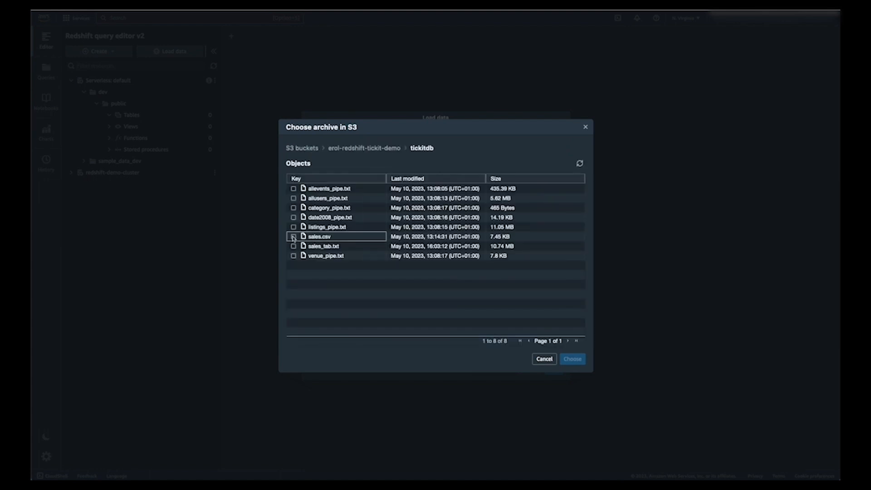
{"action": "left_click", "coordinate": [573, 359]}
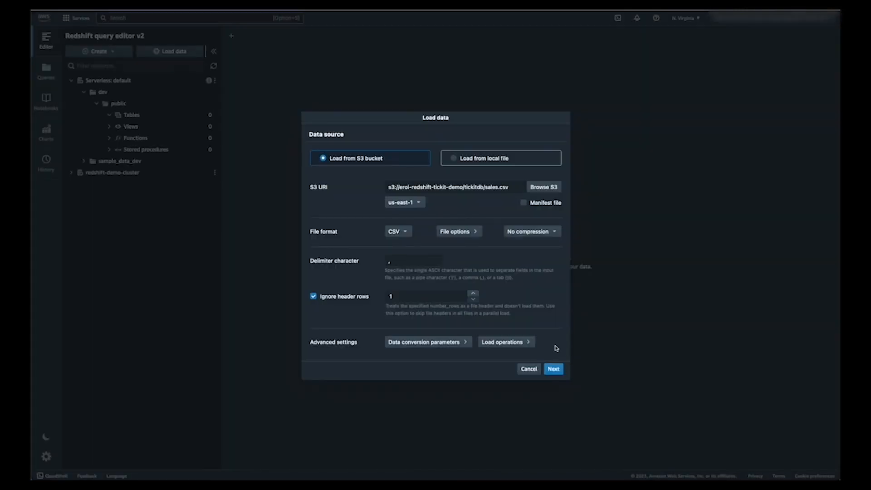
Step: Examine the S3 URI, delimiter character, ignored header rows and file options for the CSV load
{"action": "left_click", "coordinate": [512, 188]}
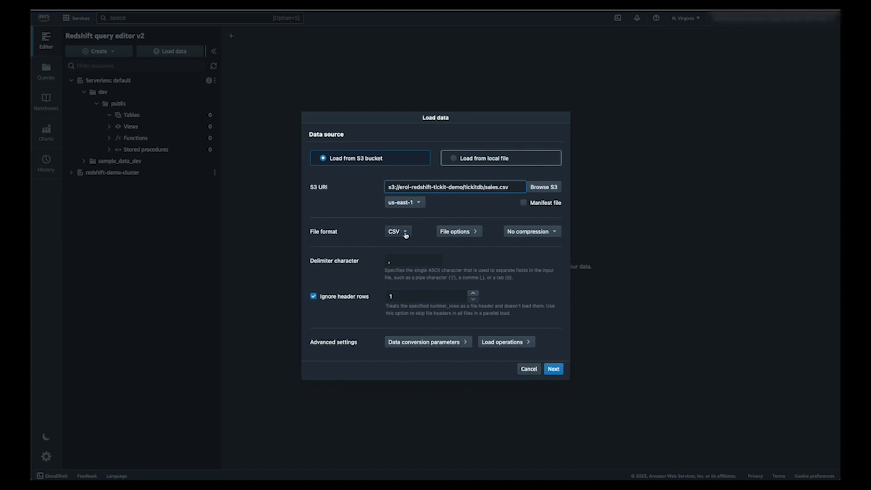
{"action": "left_click", "coordinate": [403, 262]}
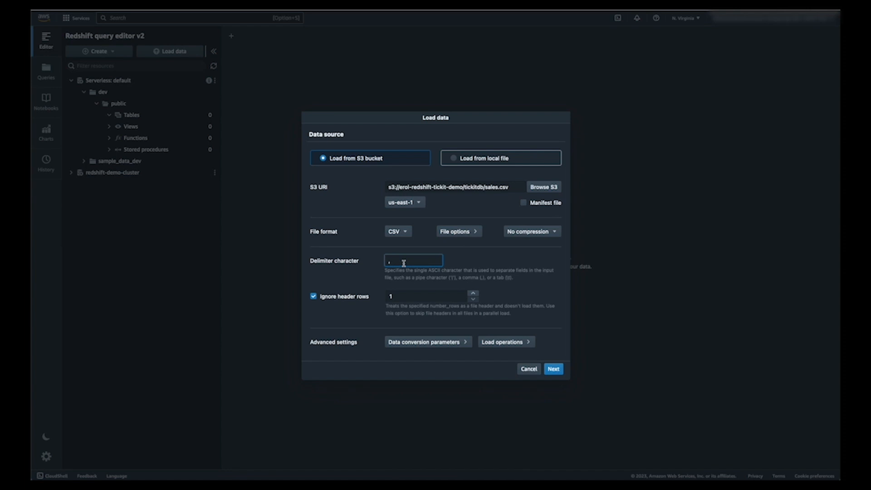
{"action": "left_click", "coordinate": [427, 294]}
{"action": "left_click", "coordinate": [434, 259]}
{"action": "left_click", "coordinate": [429, 299]}
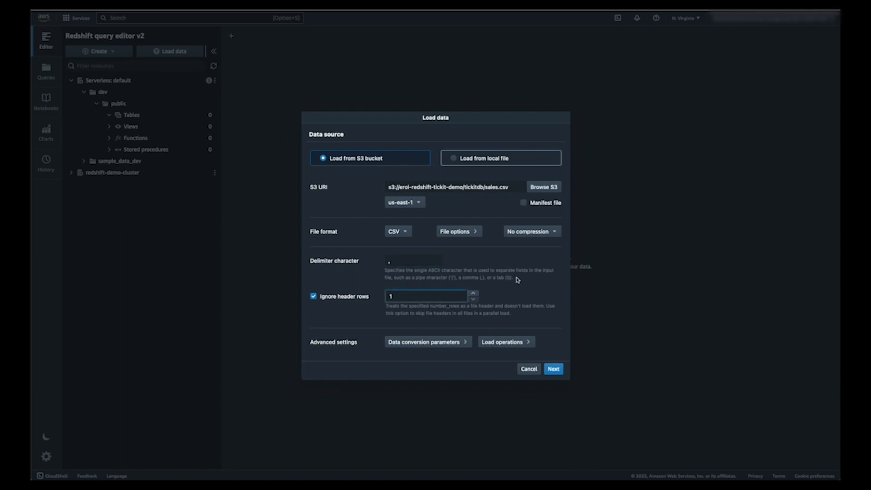
{"action": "left_click", "coordinate": [459, 232]}
{"action": "left_click", "coordinate": [319, 369]}
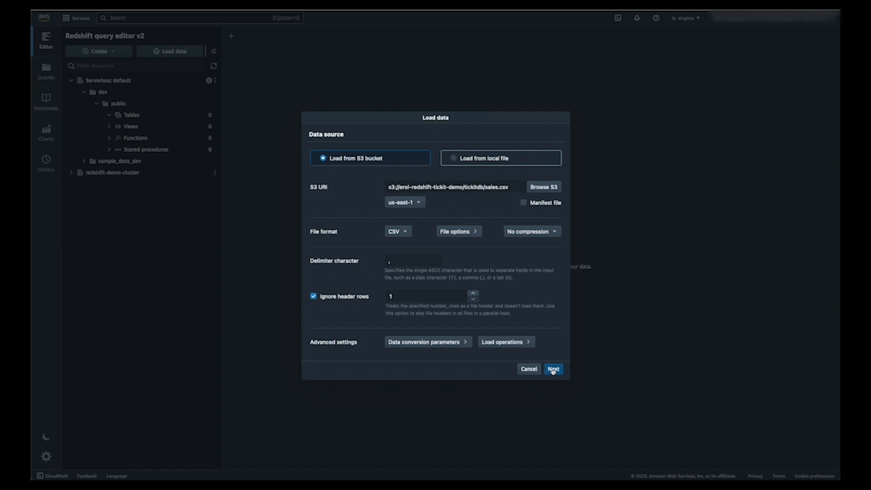
Step: Continue to the table options and choose to load the file into a new table with the detected schema
{"action": "left_click", "coordinate": [553, 369]}
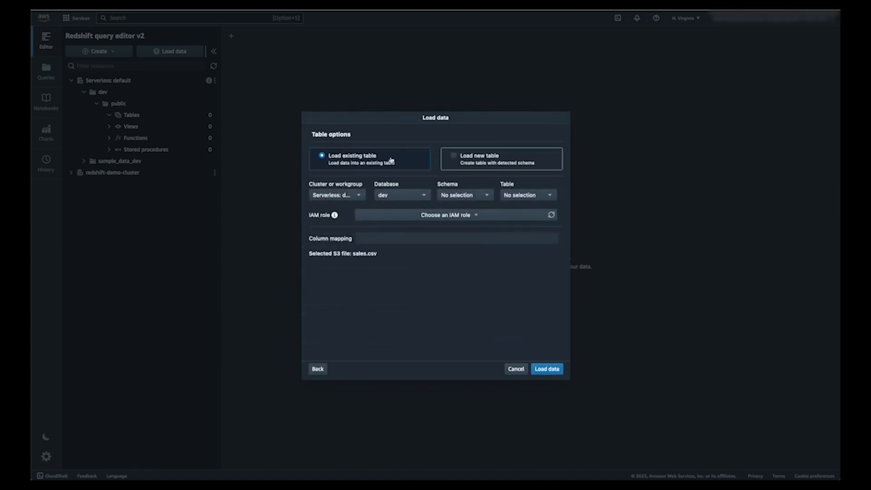
{"action": "left_click", "coordinate": [489, 157]}
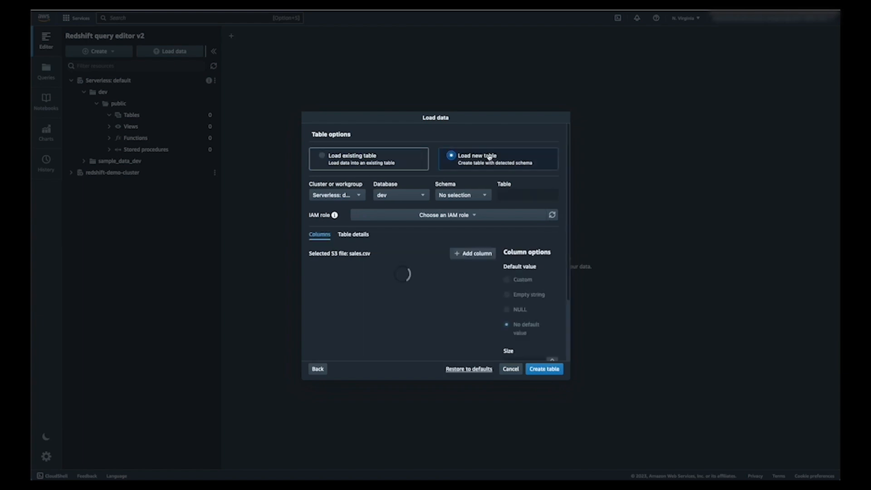
{"action": "left_click", "coordinate": [390, 157]}
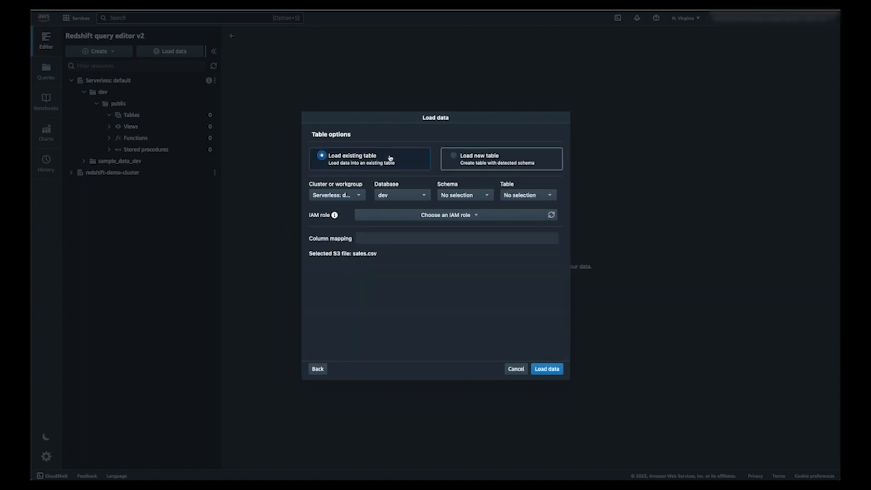
{"action": "left_click", "coordinate": [470, 157]}
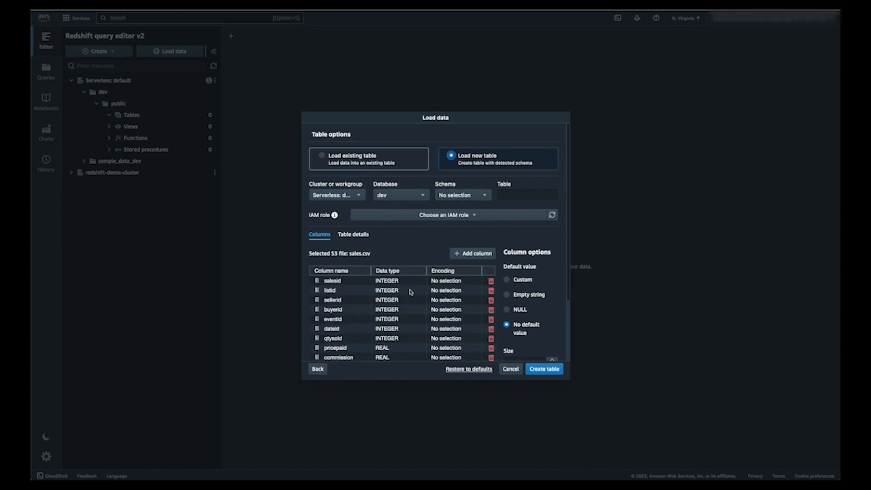
Step: Examine the detected column names and the data types available for the listid column
{"action": "scroll", "coordinate": [404, 302], "scroll_direction": "down", "scroll_amount": 3}
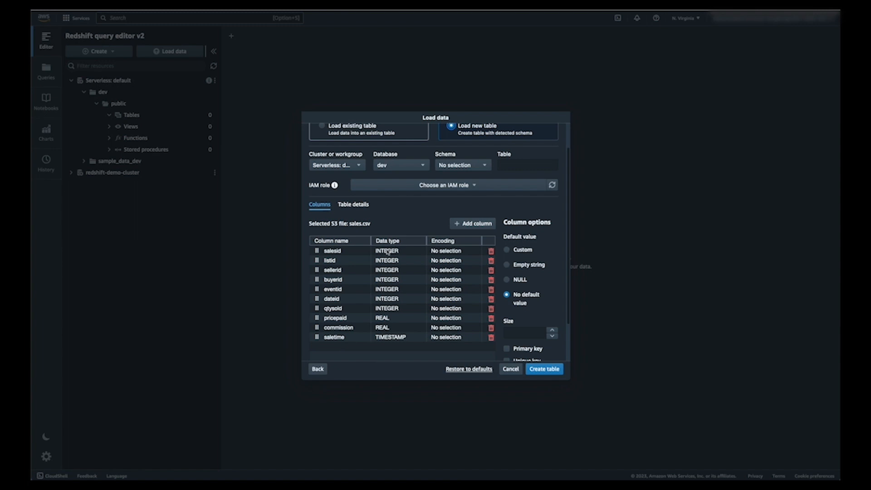
{"action": "left_click", "coordinate": [348, 279]}
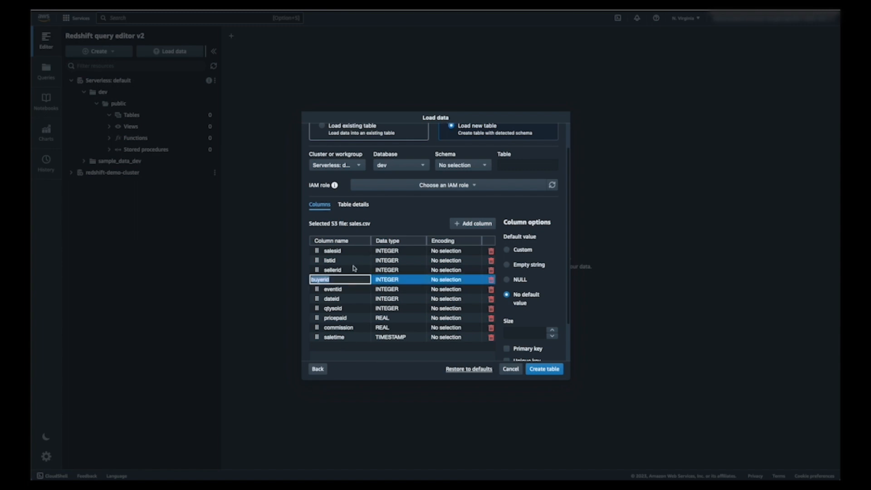
{"action": "left_click", "coordinate": [353, 270]}
{"action": "left_click", "coordinate": [353, 260]}
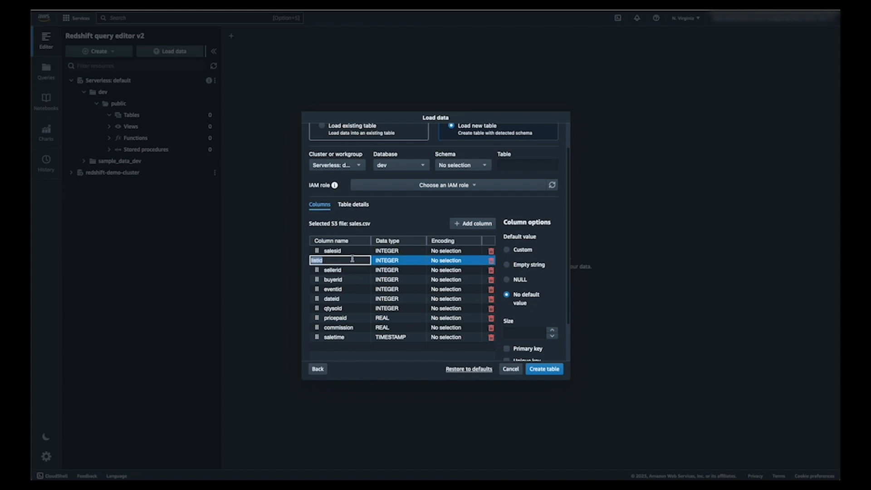
{"action": "left_click", "coordinate": [412, 262]}
{"action": "left_click", "coordinate": [422, 262]}
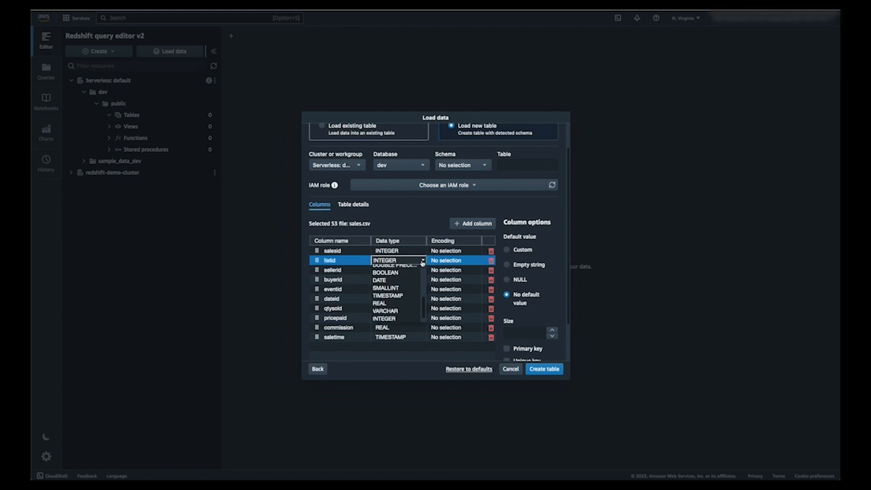
{"action": "scroll", "coordinate": [402, 304], "scroll_direction": "up", "scroll_amount": 5}
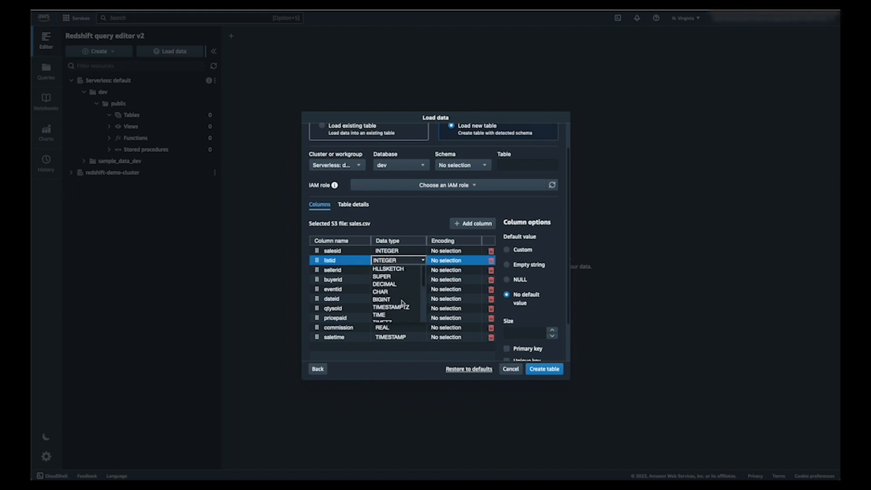
{"action": "key", "text": "Escape"}
{"action": "left_click", "coordinate": [418, 225]}
{"action": "scroll", "coordinate": [419, 225], "scroll_direction": "up", "scroll_amount": 2}
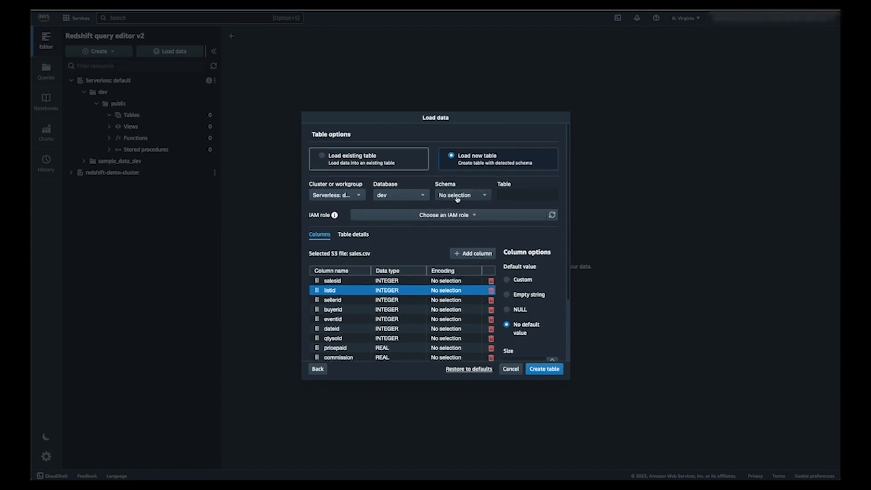
Step: Set the target schema to public, name the table sales and assign the AmazonRedshift-CommandsAccessRole IAM role
{"action": "left_click", "coordinate": [464, 196]}
{"action": "left_click", "coordinate": [437, 225]}
{"action": "left_click", "coordinate": [508, 192]}
{"action": "type", "text": "sales"}
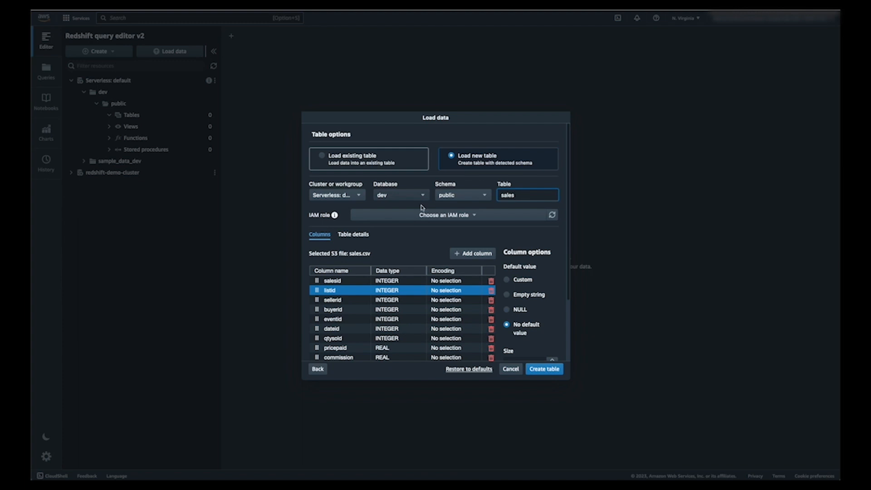
{"action": "left_click", "coordinate": [445, 216]}
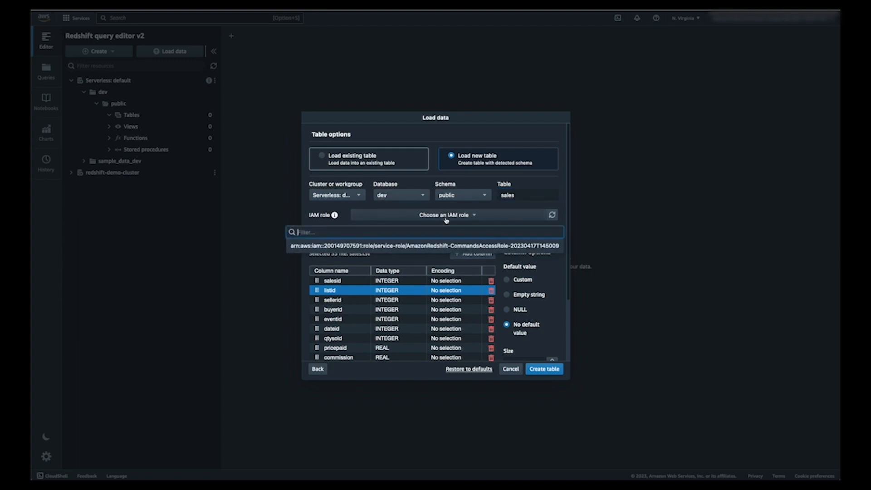
{"action": "left_click", "coordinate": [419, 246]}
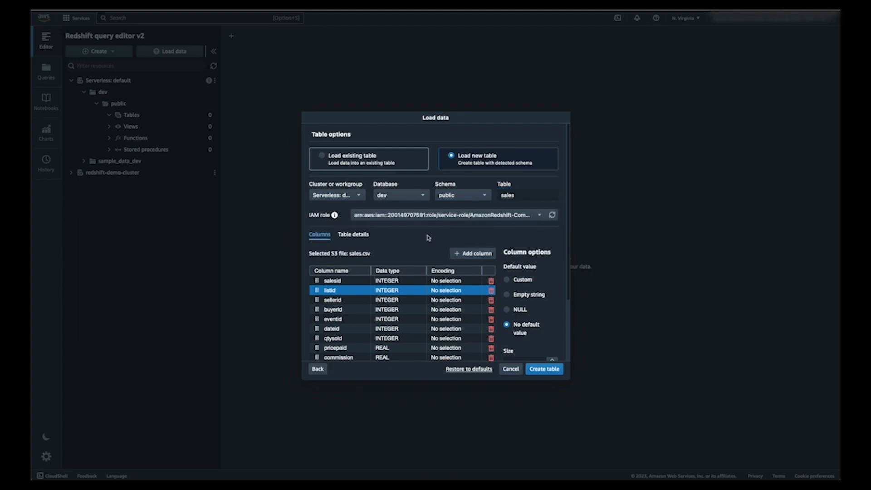
Step: Create the sales table and load the S3 data into it
{"action": "scroll", "coordinate": [429, 237], "scroll_direction": "down", "scroll_amount": 3}
{"action": "left_click", "coordinate": [549, 369]}
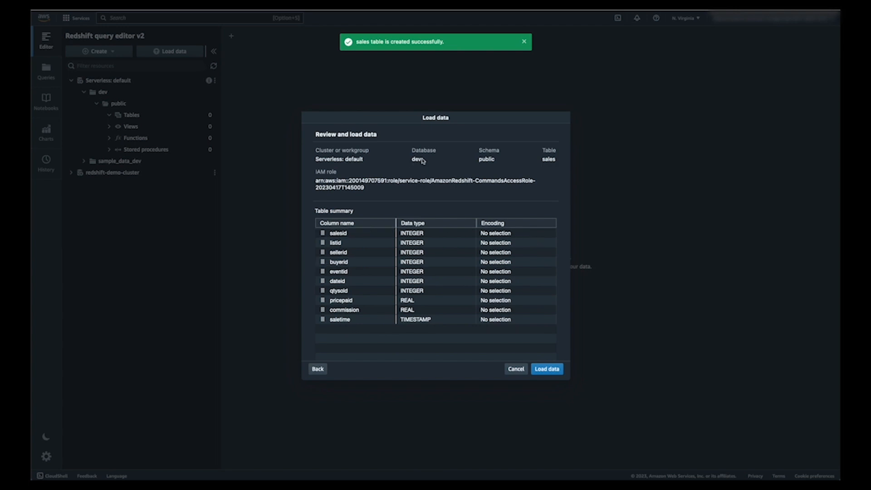
{"action": "left_click", "coordinate": [553, 374]}
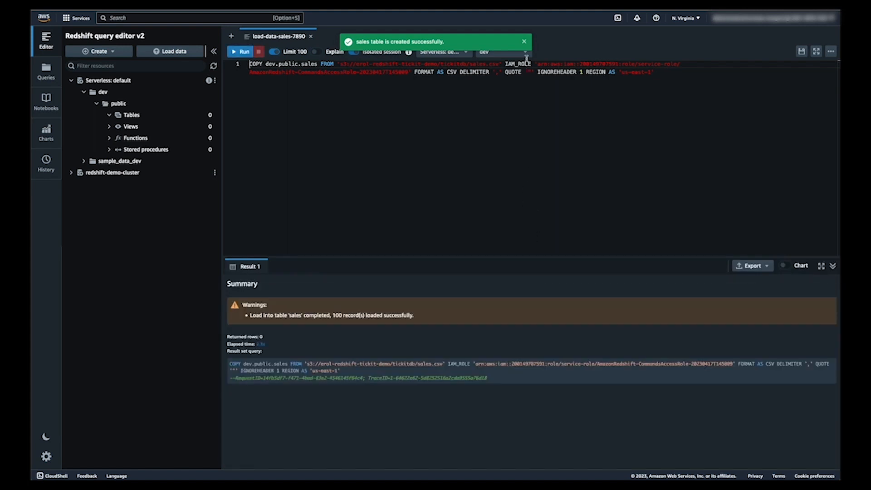
{"action": "left_click", "coordinate": [524, 41]}
Step: Refresh the resource tree and query the sales table in the public schema of the dev database
{"action": "left_click", "coordinate": [214, 64]}
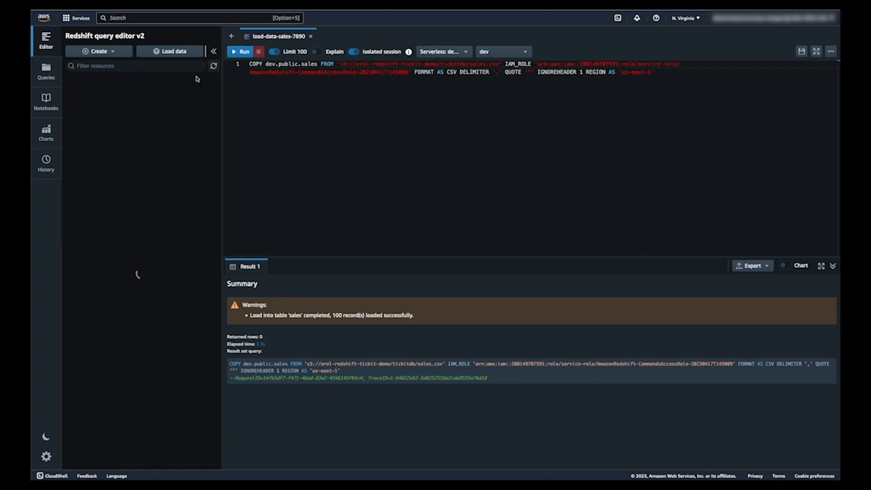
{"action": "left_click", "coordinate": [71, 80]}
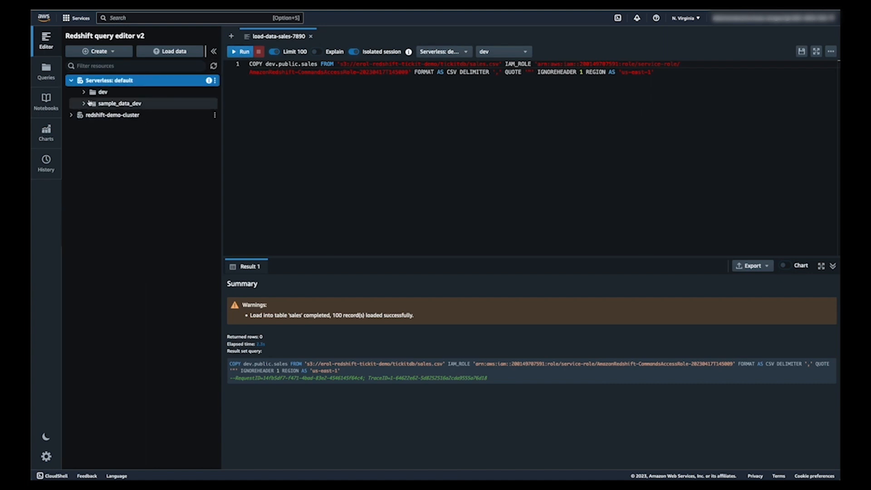
{"action": "left_click", "coordinate": [84, 92]}
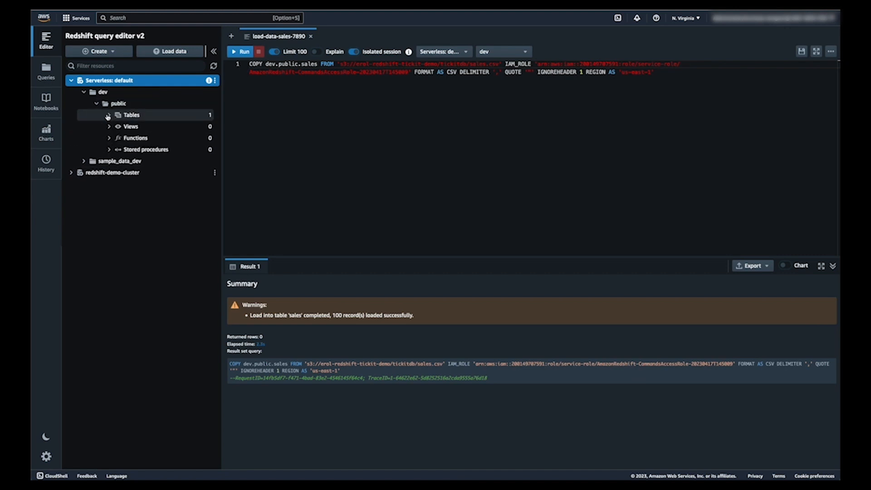
{"action": "left_click", "coordinate": [109, 115]}
{"action": "left_click", "coordinate": [159, 128]}
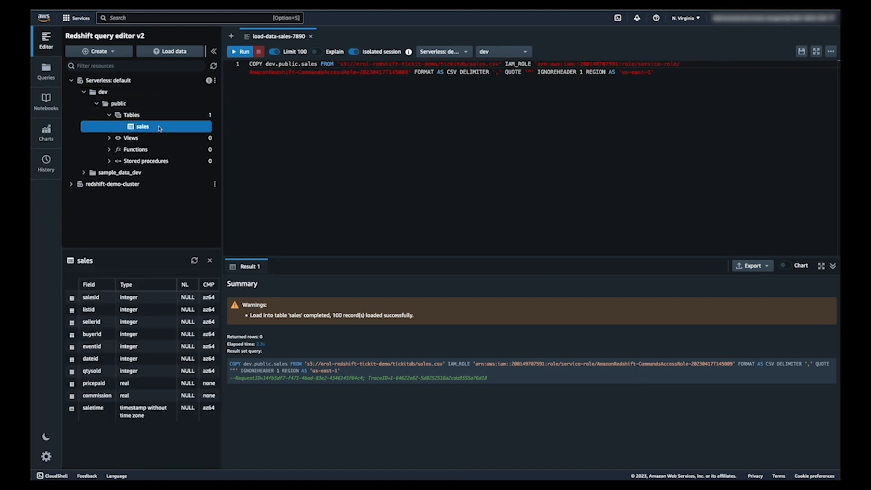
{"action": "right_click", "coordinate": [159, 128]}
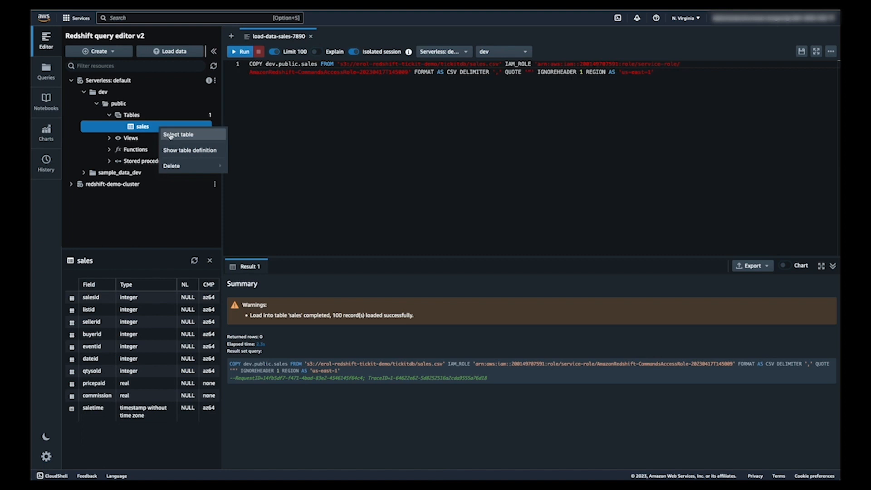
{"action": "left_click", "coordinate": [171, 134]}
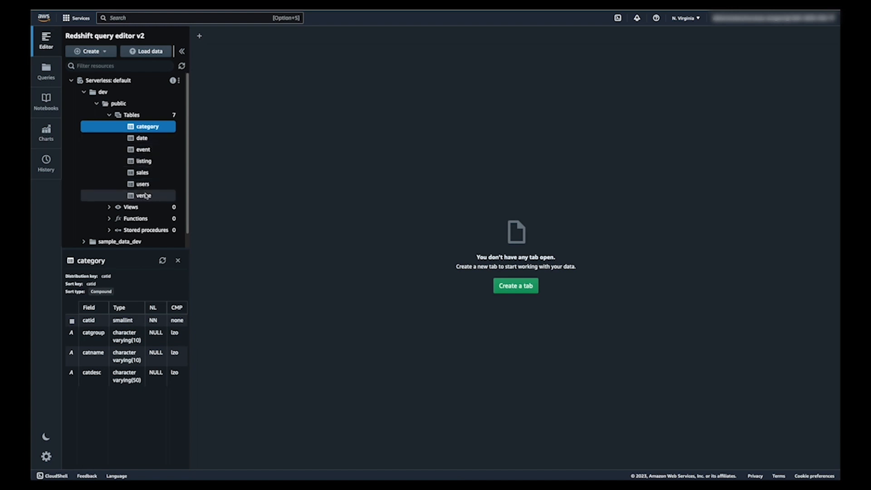
Step: Create a new SQL notebook and rename it Sales Analysis
{"action": "left_click", "coordinate": [201, 36]}
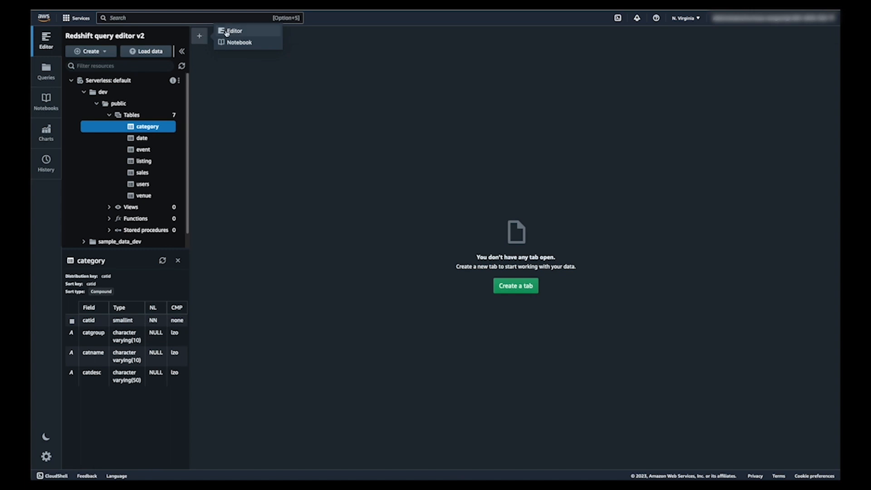
{"action": "left_click", "coordinate": [269, 44]}
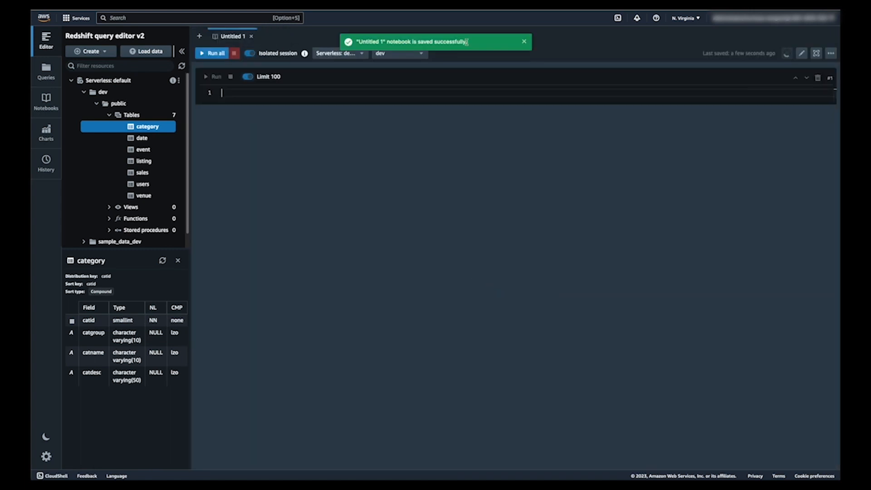
{"action": "double_click", "coordinate": [237, 38]}
{"action": "type", "text": "Sal"}
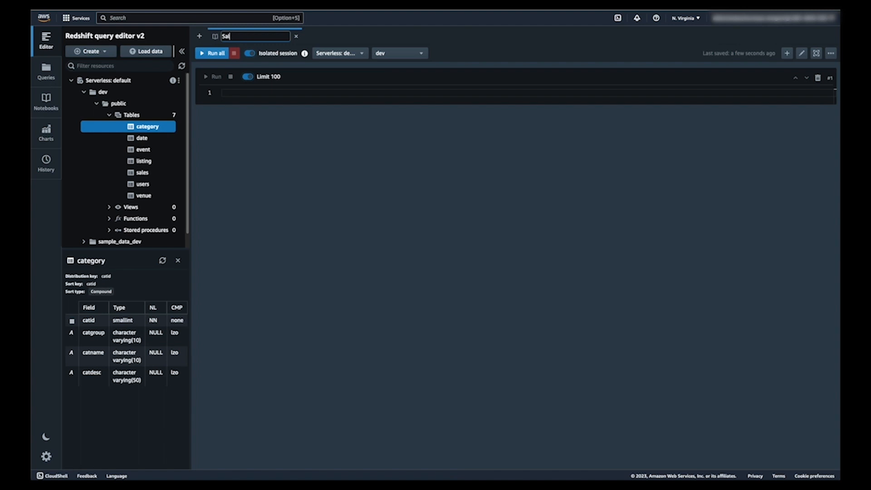
{"action": "type", "text": "es Analysis"}
{"action": "key", "text": "Return"}
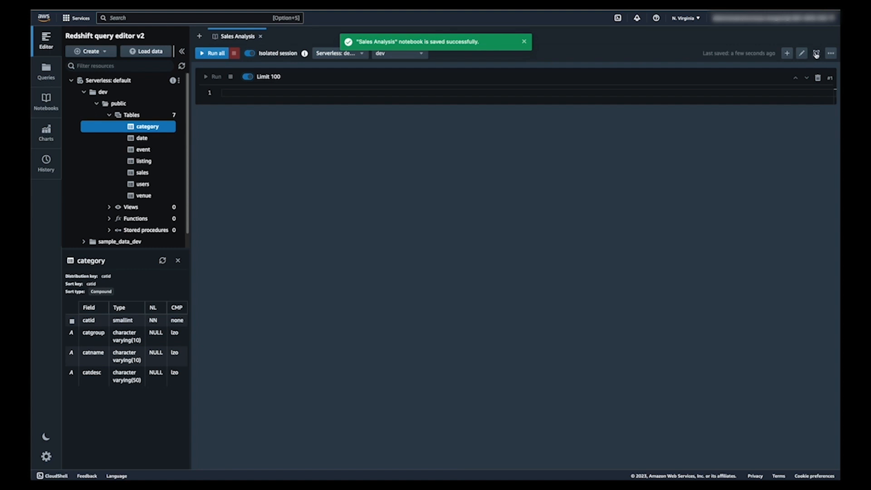
{"action": "left_click", "coordinate": [527, 42]}
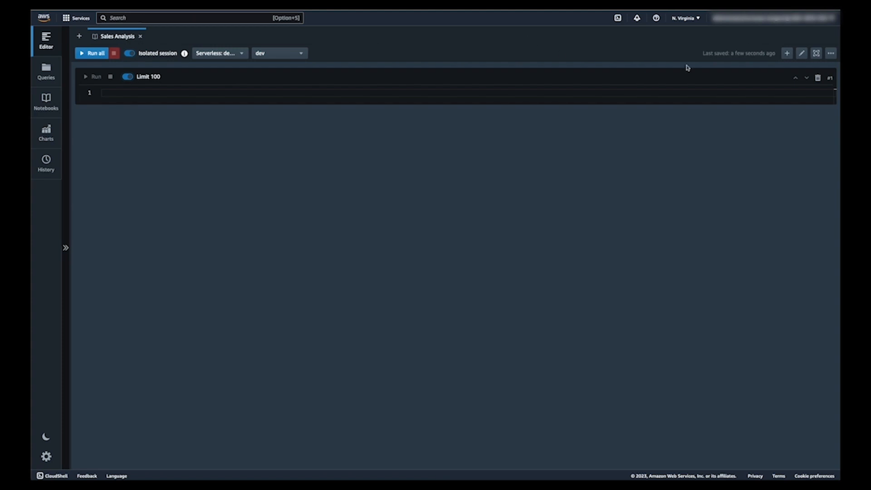
Step: Query eventname and total_price by summing sales pricepaid per event, keeping percentile 1 of ntile(1000) and sorting by total_price descending
{"action": "left_click", "coordinate": [303, 95]}
{"action": "type", "text": "SELECT eventname, total_price FROM  (SELECT eventid, total_price, ntile(1000) over(order by total_price desc) as percentile        FROM (SELECT eventid, sum(pricepaid) total_price              FROM   sales              GROUP BY eventid)) Q, event E        WHERE Q.eventid = E.eventid        AND percentile = 1 ORDER BY total_price desc;"}
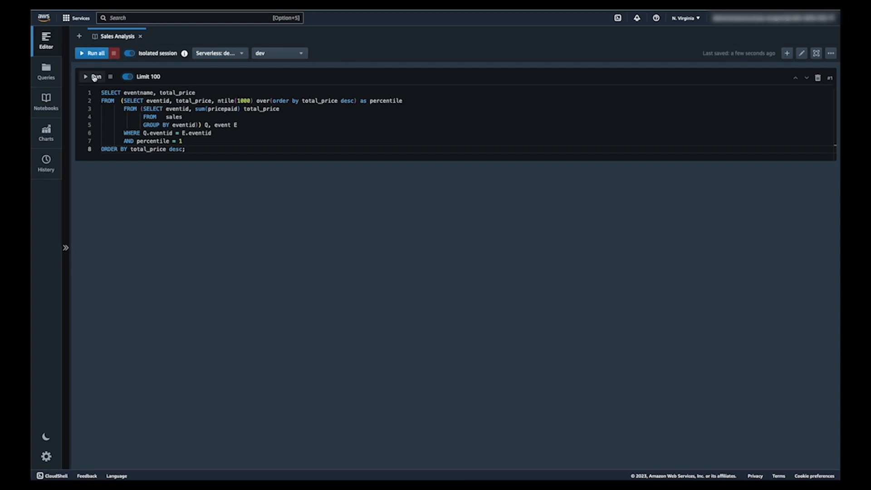
{"action": "left_click", "coordinate": [95, 77]}
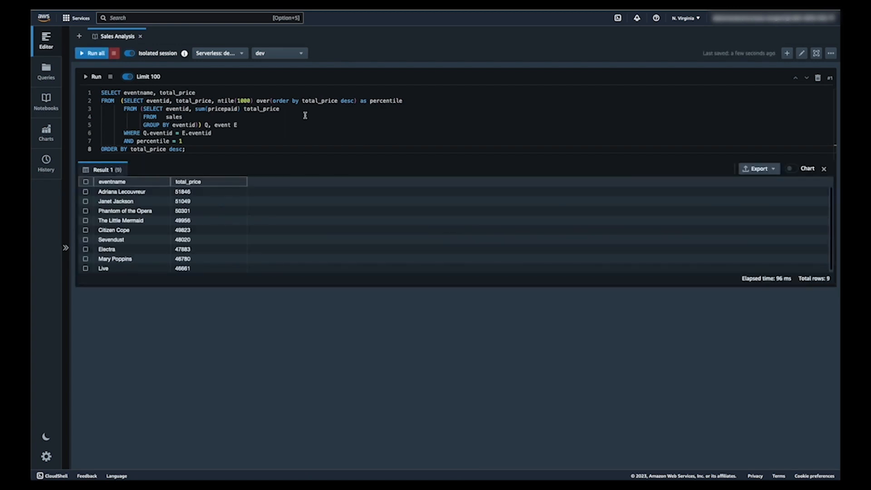
Step: Add a markdown cell with "## Sales per event analysis", render it and place it above the event query
{"action": "left_click", "coordinate": [789, 53]}
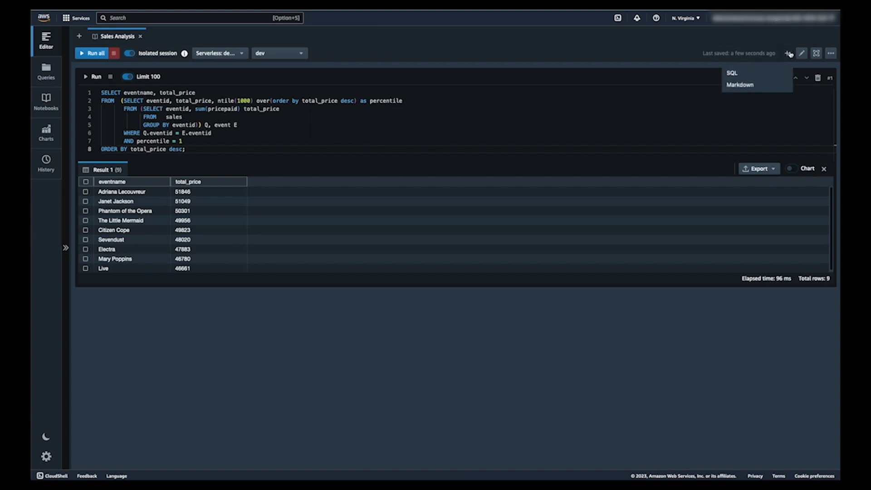
{"action": "left_click", "coordinate": [760, 85]}
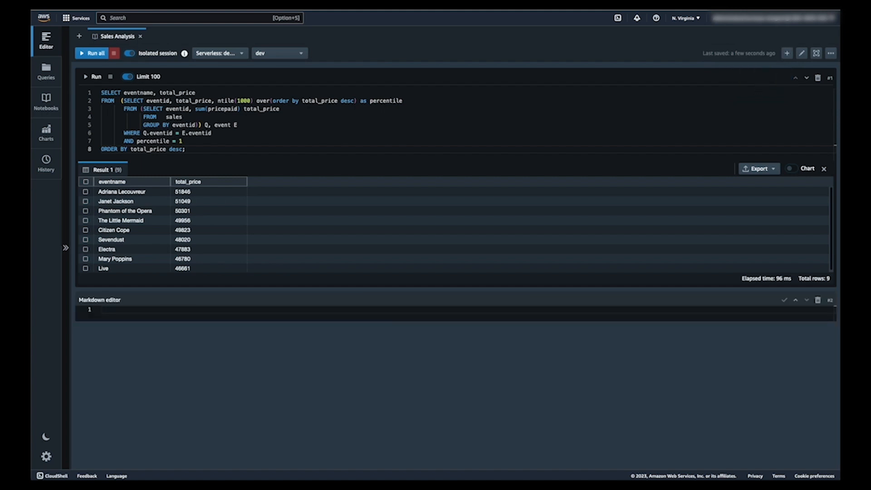
{"action": "type", "text": "## Sales per event analysis"}
{"action": "left_click", "coordinate": [784, 300]}
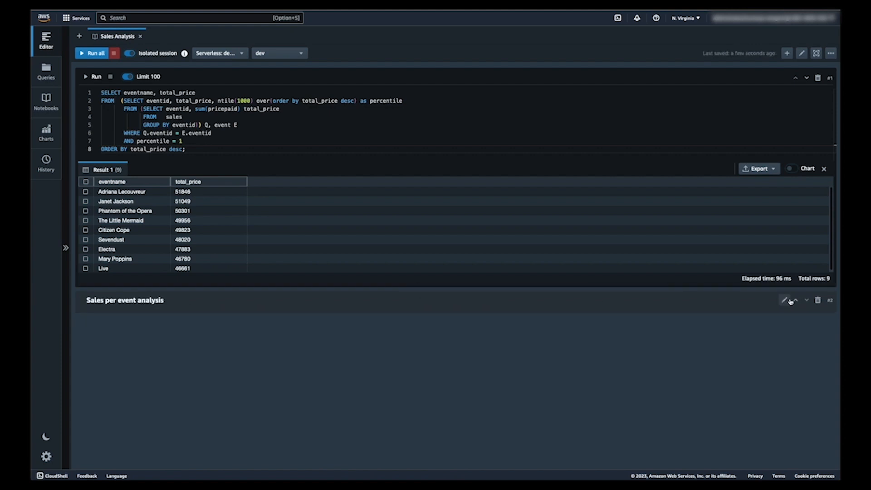
{"action": "left_click", "coordinate": [794, 300]}
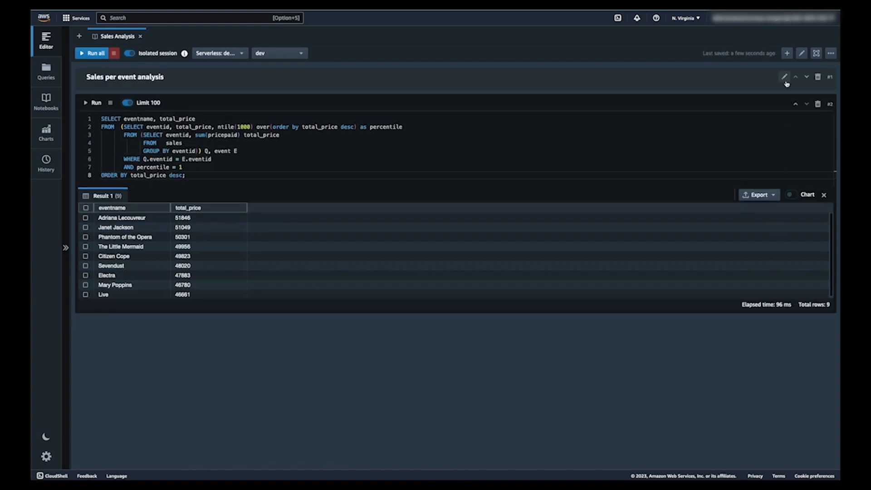
Step: Add a SQL cell and query firstname, lastname and total_quantity of the 10 buyers with the highest summed qtysold, in descending order
{"action": "left_click", "coordinate": [788, 53]}
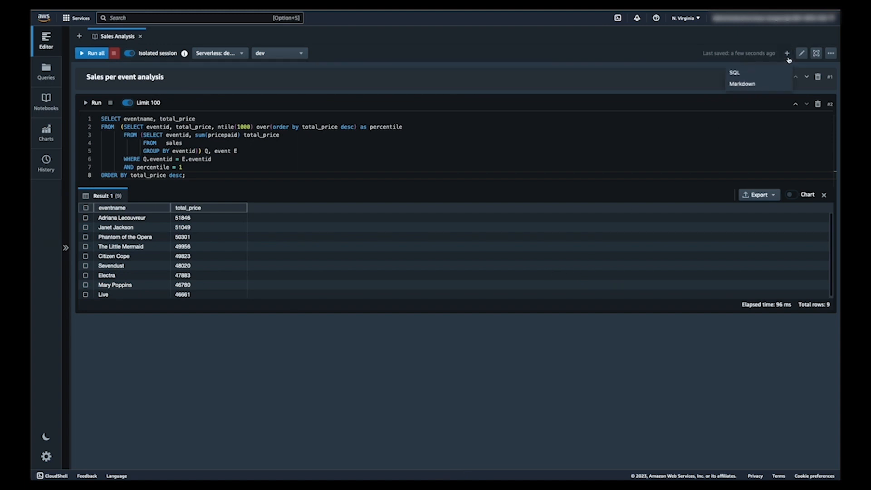
{"action": "left_click", "coordinate": [756, 74]}
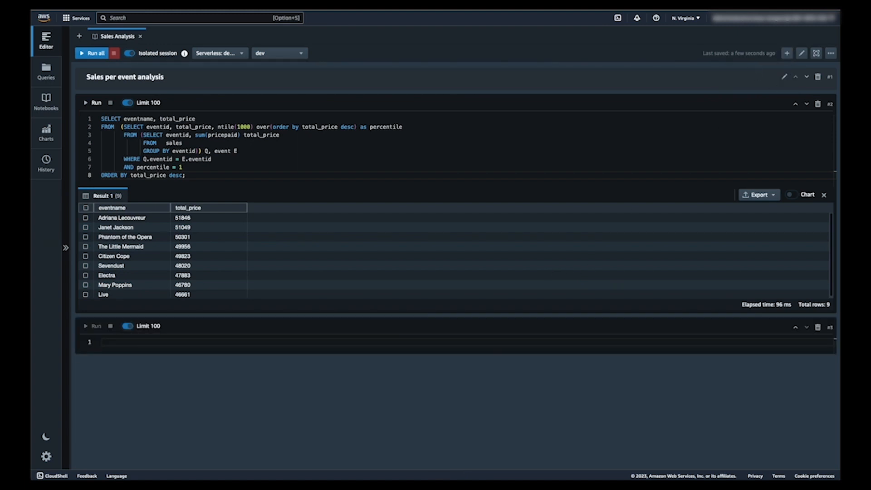
{"action": "left_click", "coordinate": [545, 343]}
{"action": "type", "text": "SELECT firstname, lastname, total_quantity FROM   (SELECT buyerid, sum(qtysold) total_quantity         FROM  sales         GROUP BY buyerid         ORDER BY total_quantity desc limit 10) Q, users WHERE Q.buyerid = userid ORDER BY Q.total_quantity desc;"}
{"action": "left_click", "coordinate": [84, 326]}
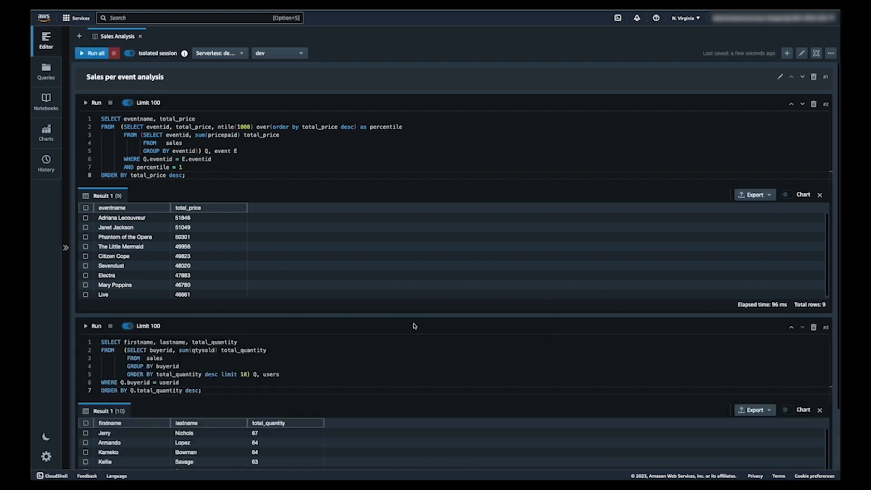
{"action": "scroll", "coordinate": [413, 322], "scroll_direction": "down", "scroll_amount": 2}
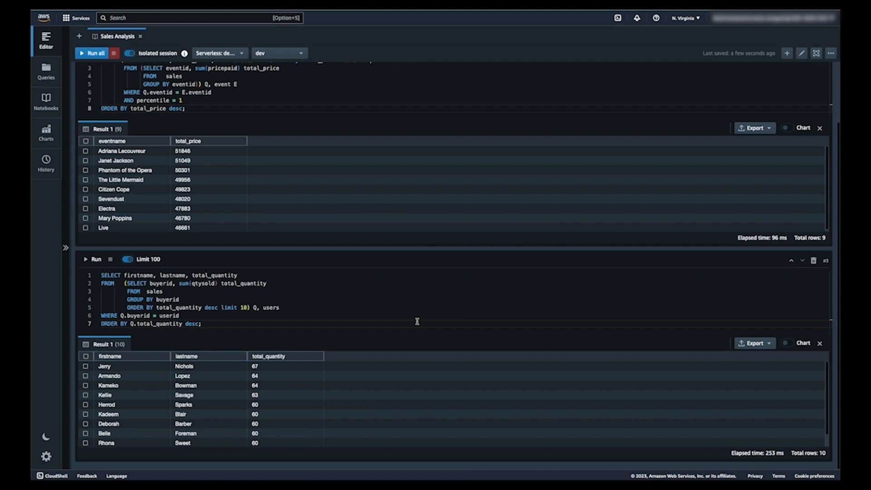
Step: Insert a markdown cell with "## Total quantity per buyer" between the two queries and render it
{"action": "mouse_move", "coordinate": [463, 253]}
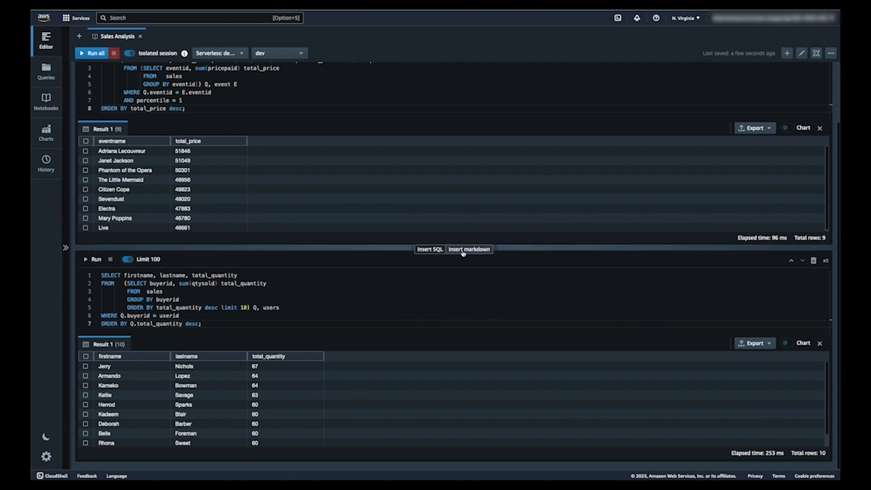
{"action": "left_click", "coordinate": [463, 249]}
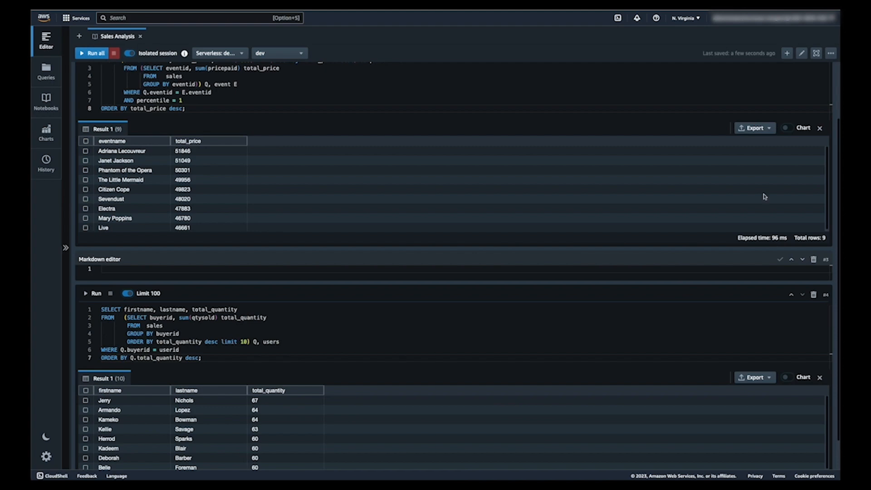
{"action": "type", "text": "## Total quantity per buyer"}
{"action": "left_click", "coordinate": [780, 259]}
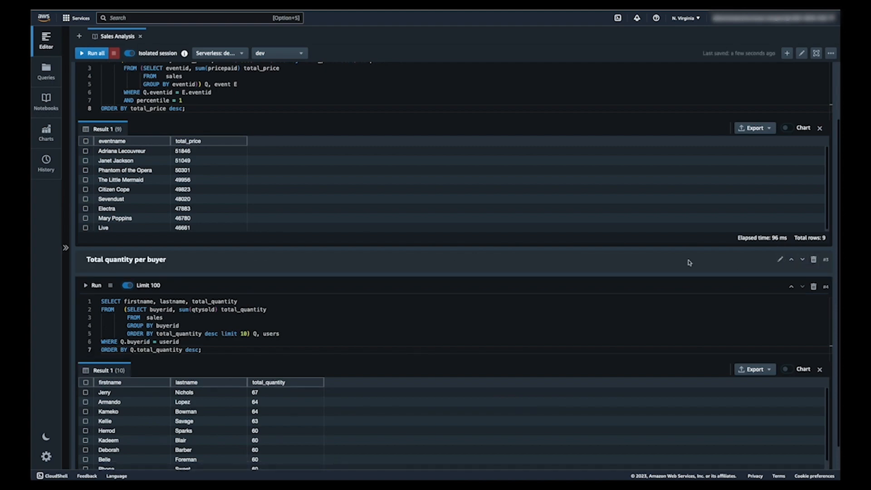
{"action": "scroll", "coordinate": [455, 276], "scroll_direction": "down", "scroll_amount": 1}
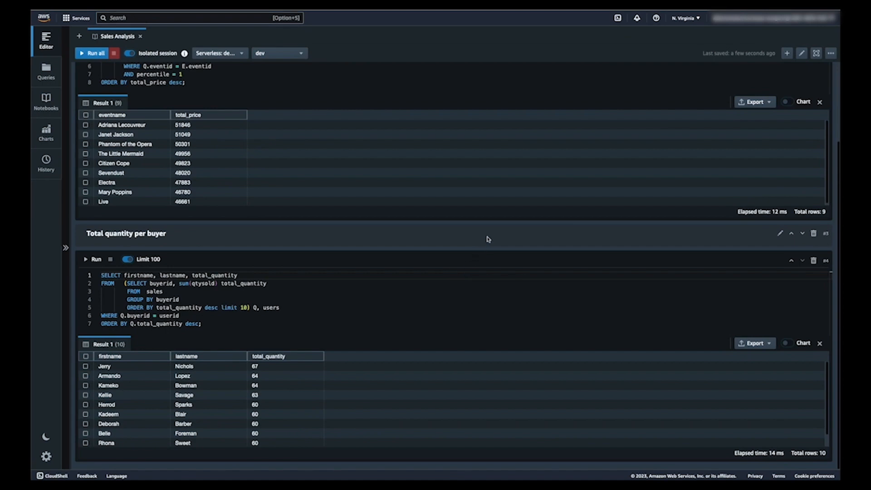
Step: Show the event query result as a pie chart with total_price as values and eventname as labels
{"action": "scroll", "coordinate": [488, 239], "scroll_direction": "up", "scroll_amount": 4}
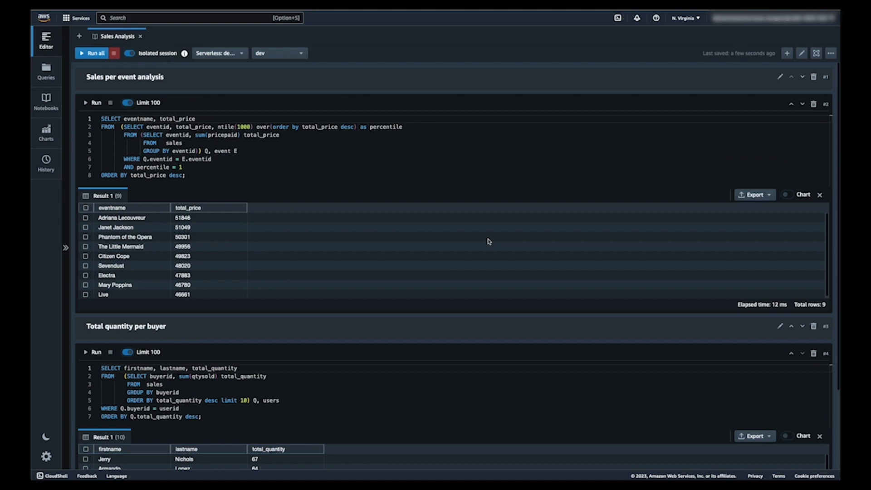
{"action": "left_click", "coordinate": [788, 195]}
{"action": "left_click", "coordinate": [192, 267]}
{"action": "left_click", "coordinate": [194, 252]}
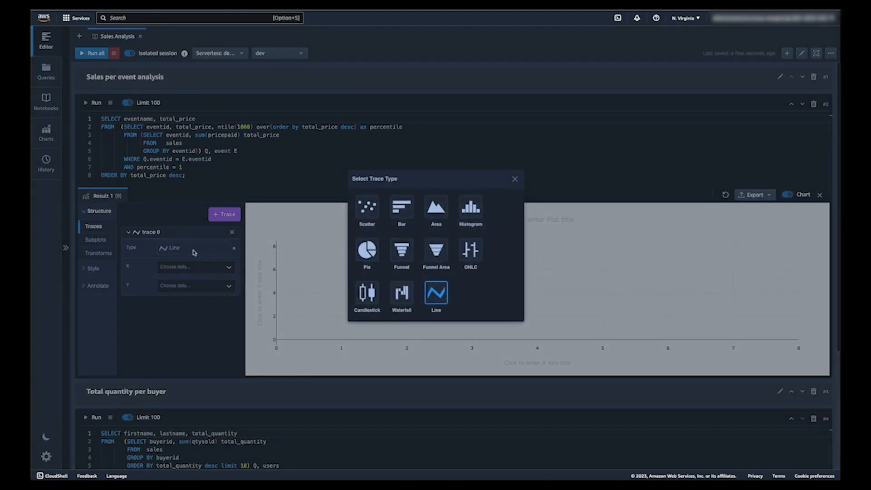
{"action": "left_click", "coordinate": [363, 247]}
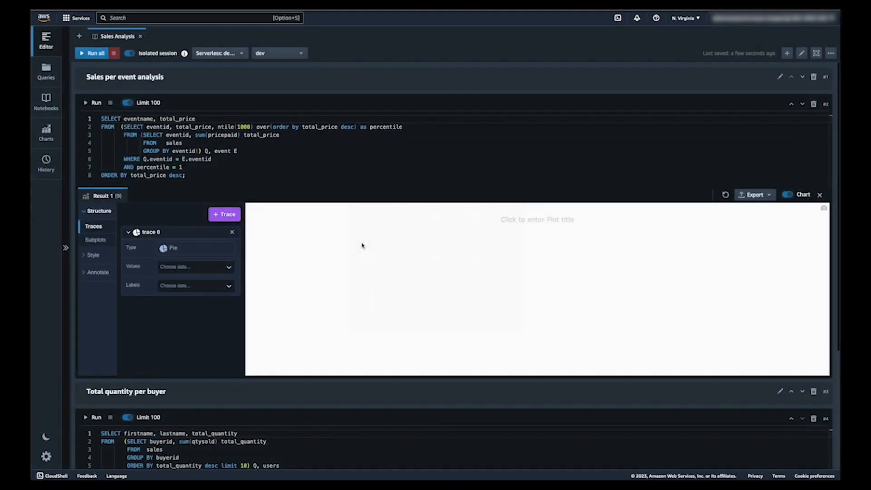
{"action": "left_click", "coordinate": [190, 267]}
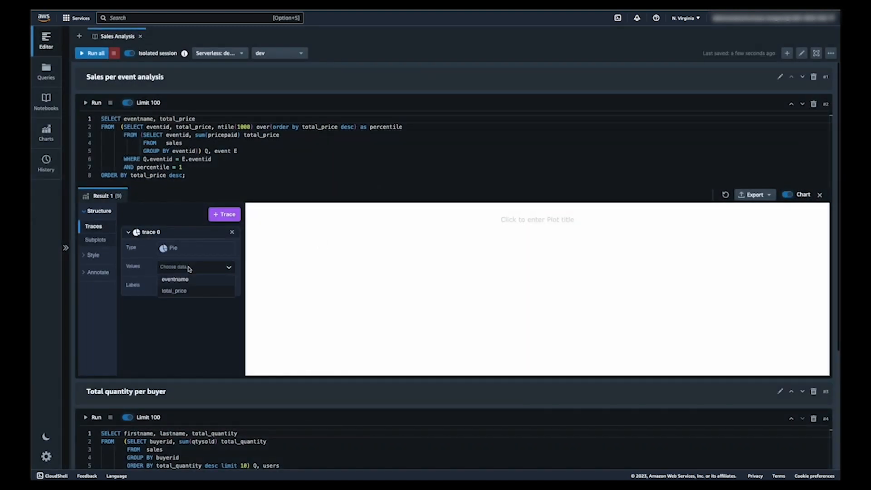
{"action": "left_click", "coordinate": [183, 291]}
{"action": "left_click", "coordinate": [186, 286]}
{"action": "left_click", "coordinate": [182, 301]}
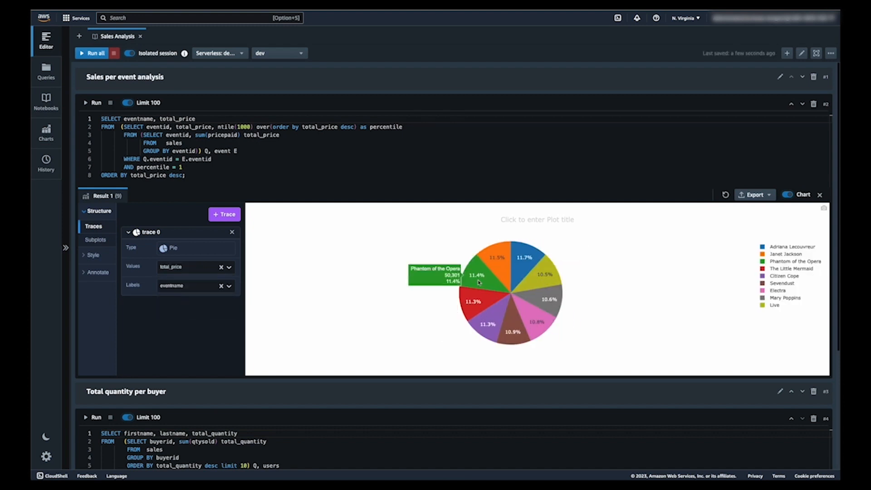
Step: Show the buyer query result as a bar chart with firstname on X and total_quantity on Y
{"action": "scroll", "coordinate": [490, 320], "scroll_direction": "down", "scroll_amount": 4}
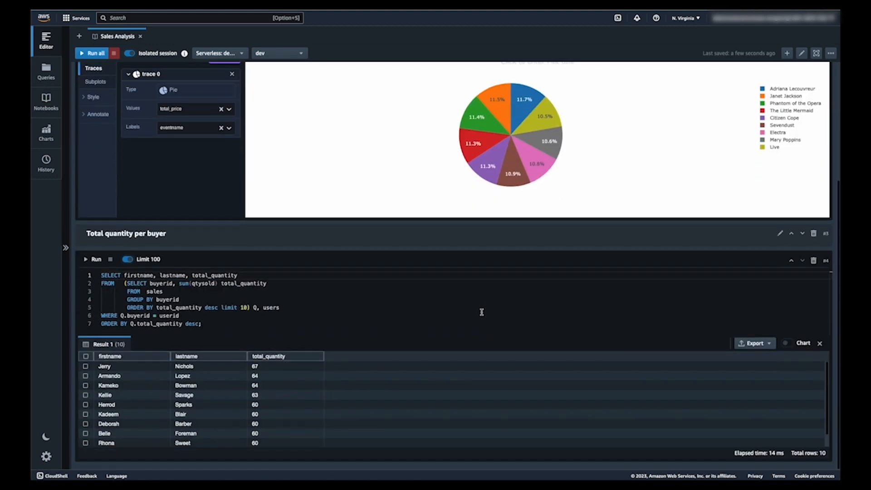
{"action": "left_click", "coordinate": [789, 344]}
{"action": "scroll", "coordinate": [403, 326], "scroll_direction": "down", "scroll_amount": 2}
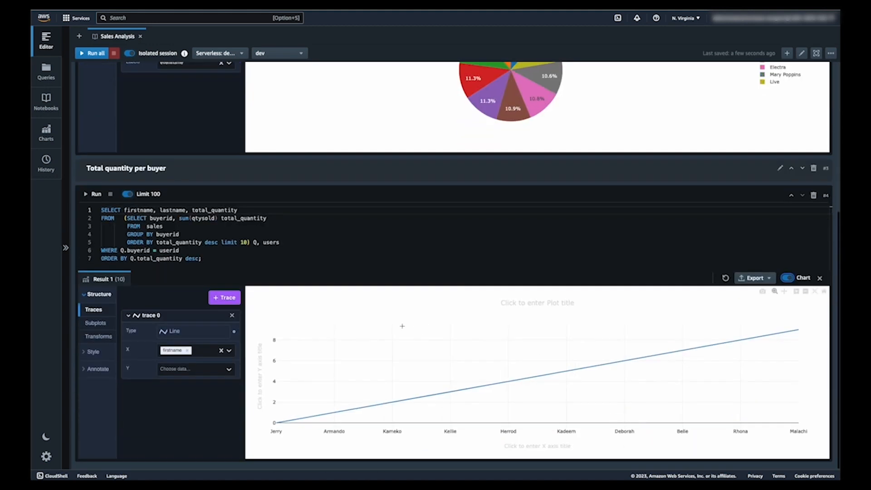
{"action": "left_click", "coordinate": [221, 350]}
{"action": "left_click", "coordinate": [211, 332]}
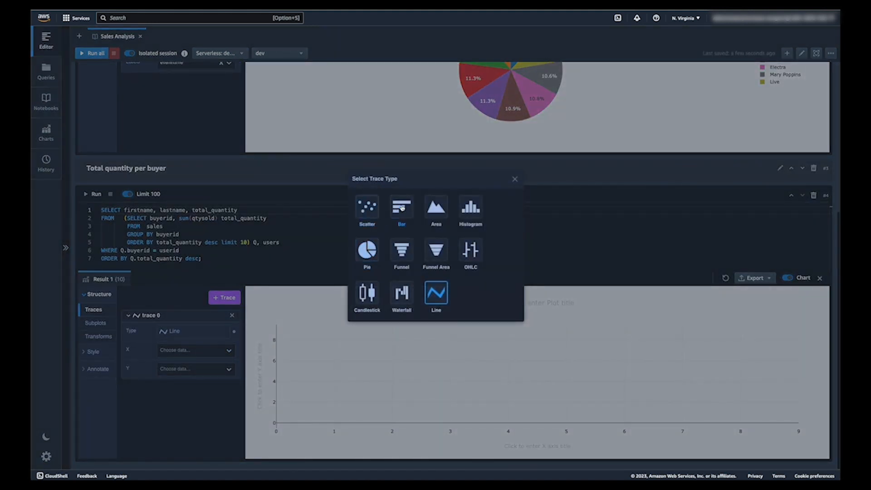
{"action": "left_click", "coordinate": [402, 208]}
{"action": "left_click", "coordinate": [176, 352]}
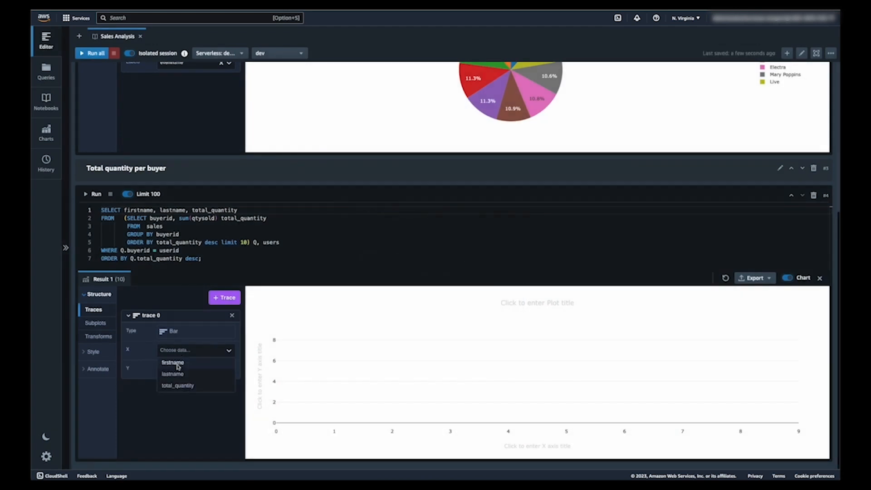
{"action": "left_click", "coordinate": [176, 362]}
{"action": "left_click", "coordinate": [176, 369]}
{"action": "left_click", "coordinate": [179, 403]}
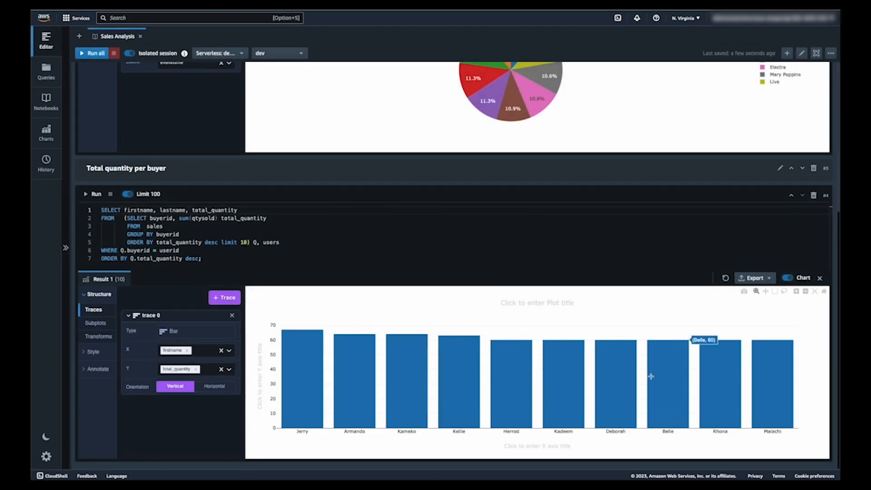
Step: Share the Sales Analysis notebook with the team and save a version of it
{"action": "scroll", "coordinate": [583, 350], "scroll_direction": "up", "scroll_amount": 3}
{"action": "scroll", "coordinate": [583, 350], "scroll_direction": "up", "scroll_amount": 2}
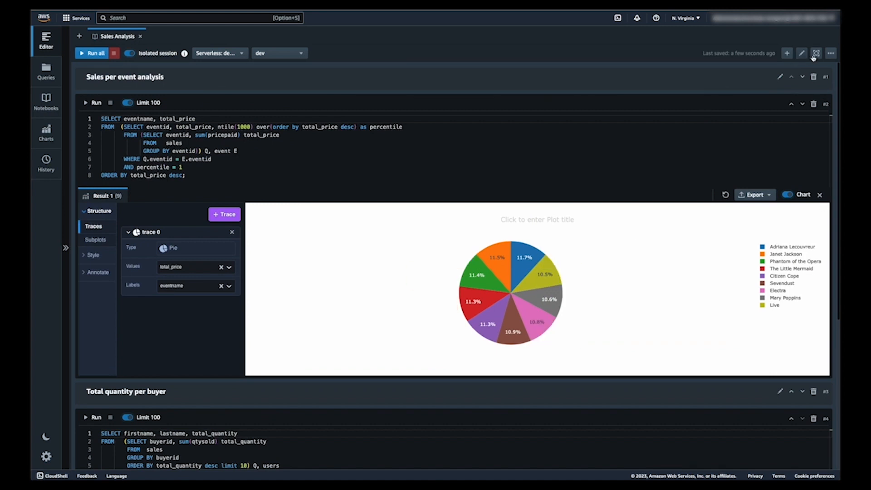
{"action": "left_click", "coordinate": [832, 54]}
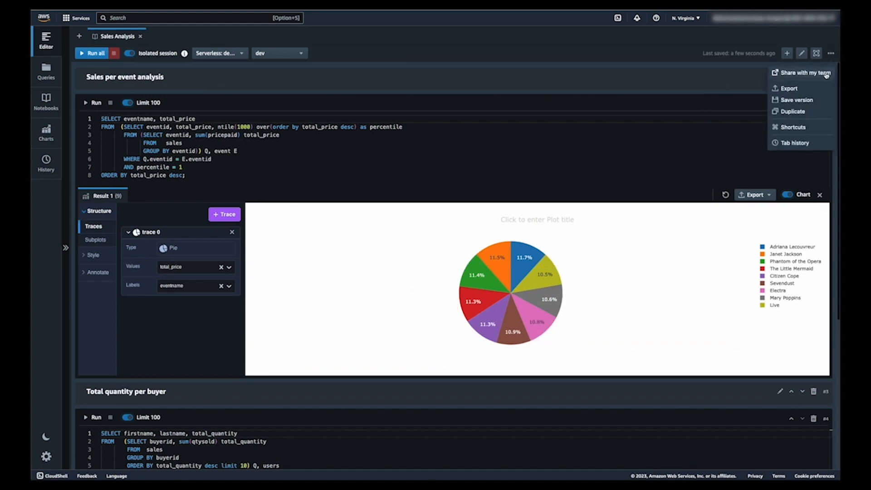
{"action": "left_click", "coordinate": [787, 79]}
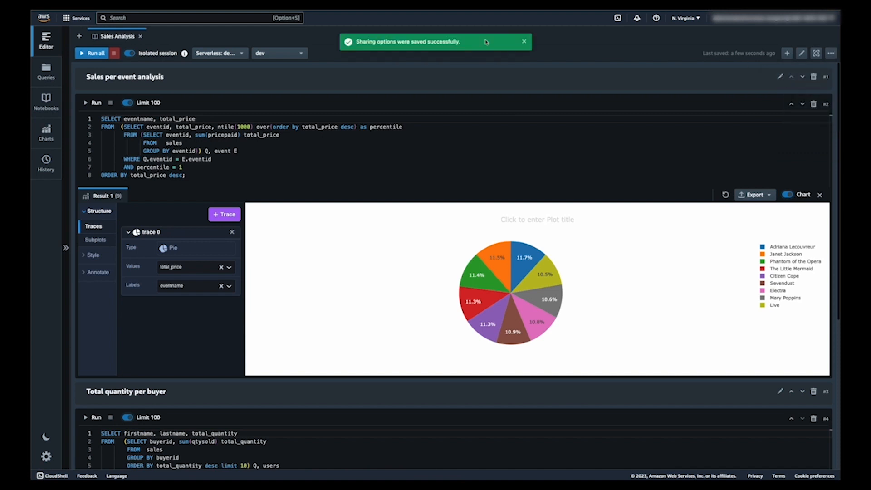
{"action": "left_click", "coordinate": [525, 43]}
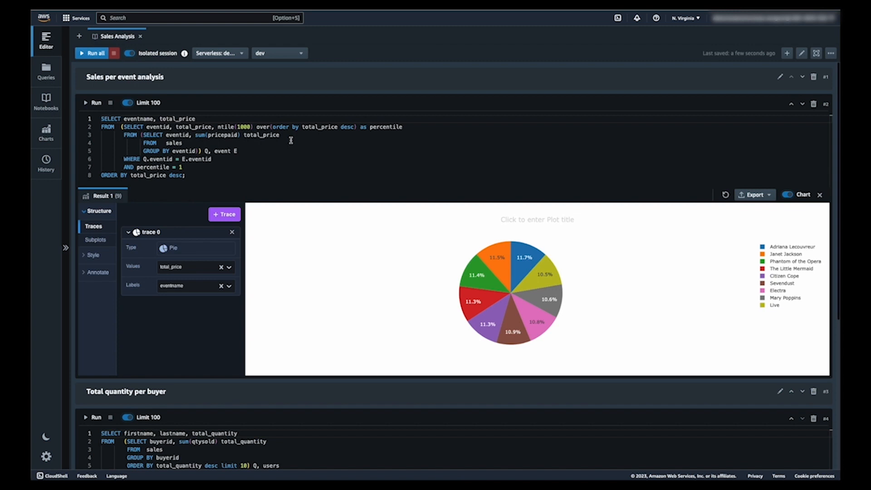
{"action": "left_click", "coordinate": [831, 53]}
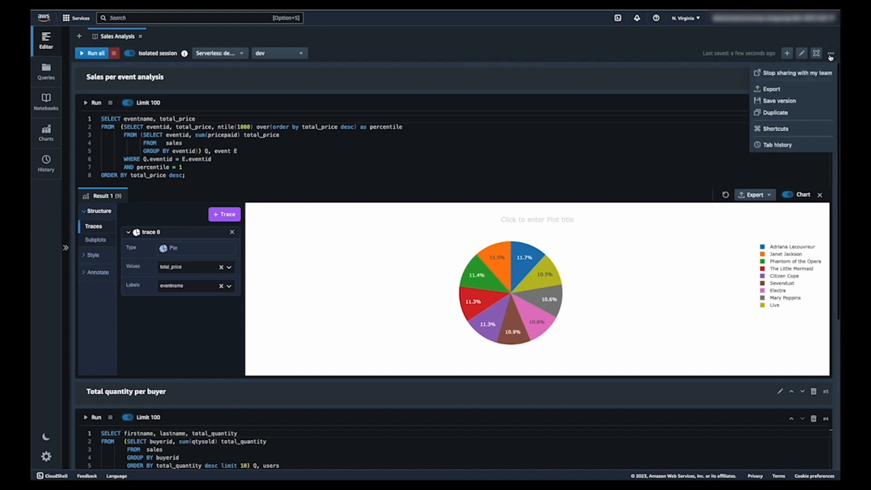
{"action": "left_click", "coordinate": [804, 100]}
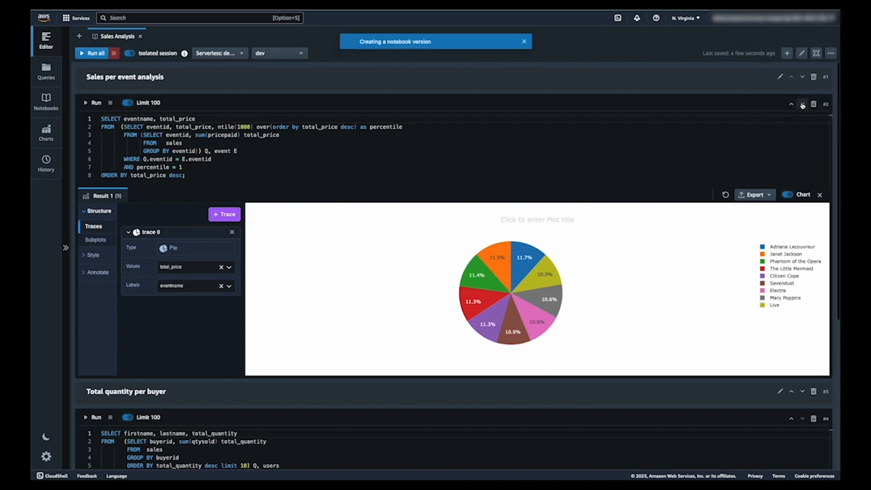
Step: Review the version history of the Sales Analysis notebook among the saved notebooks, and return to the editor
{"action": "left_click", "coordinate": [44, 103]}
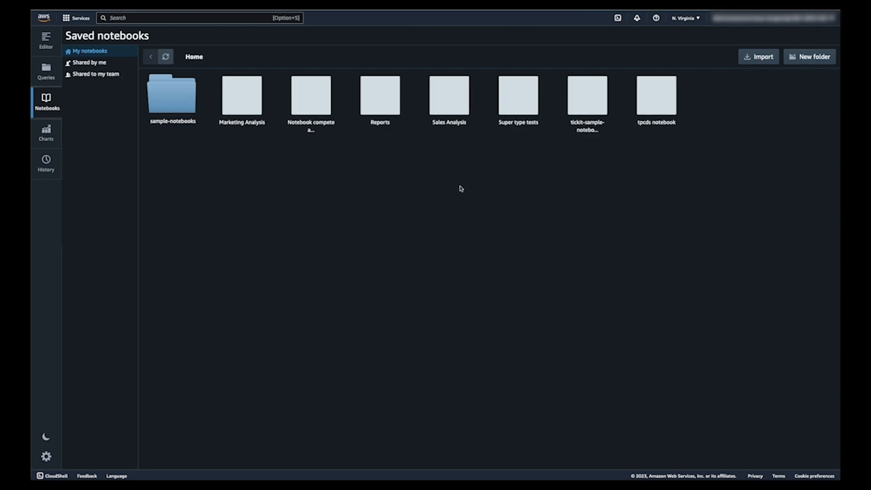
{"action": "left_click", "coordinate": [453, 85]}
{"action": "right_click", "coordinate": [453, 86]}
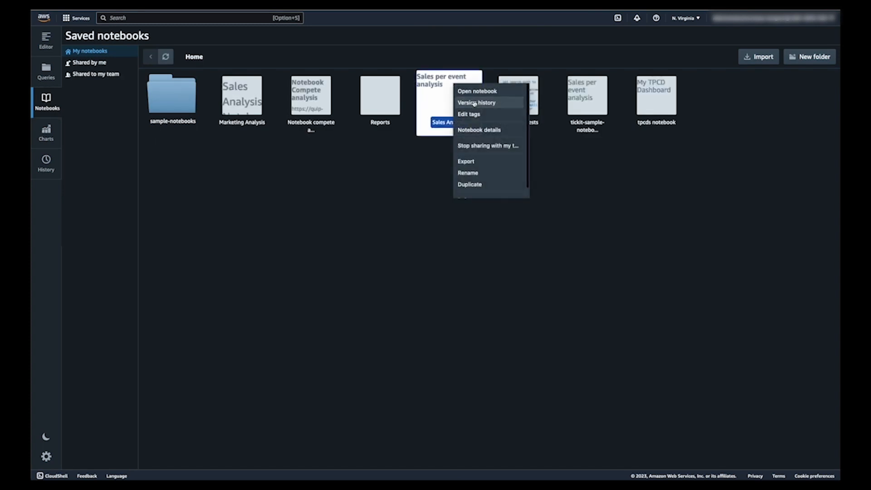
{"action": "left_click", "coordinate": [475, 103]}
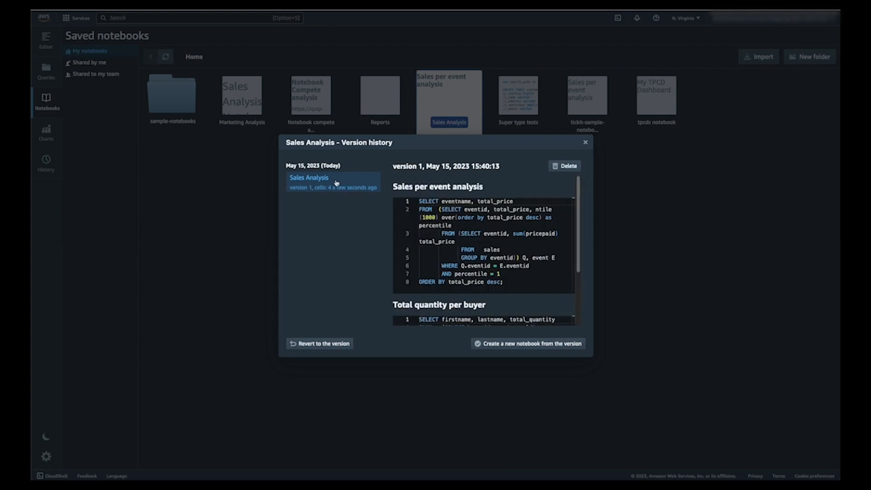
{"action": "left_click", "coordinate": [585, 142]}
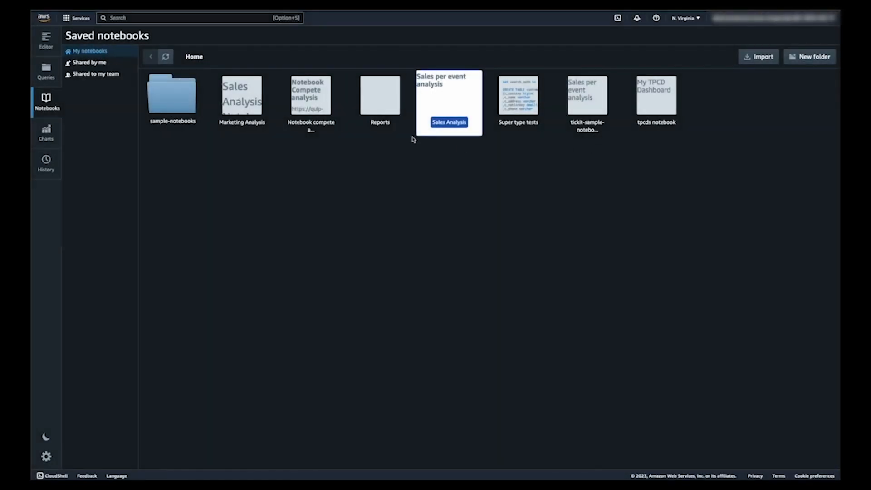
{"action": "left_click", "coordinate": [46, 39]}
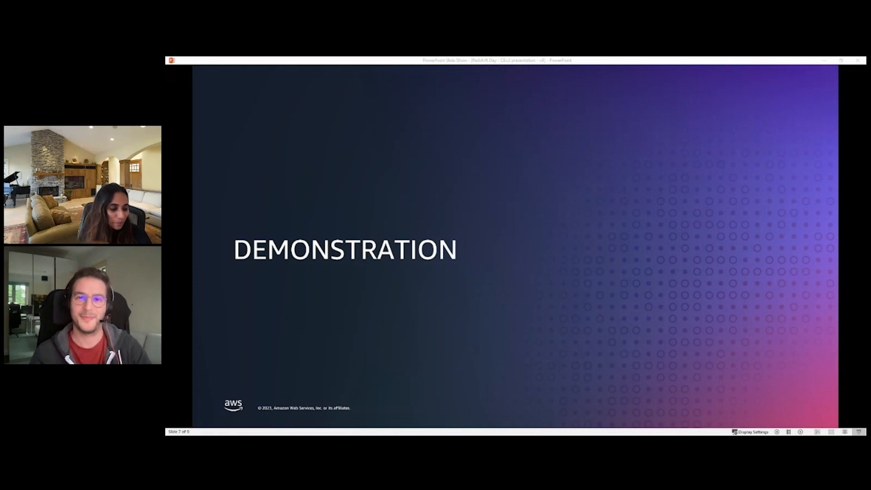
{"action": "left_click", "coordinate": [313, 176]}
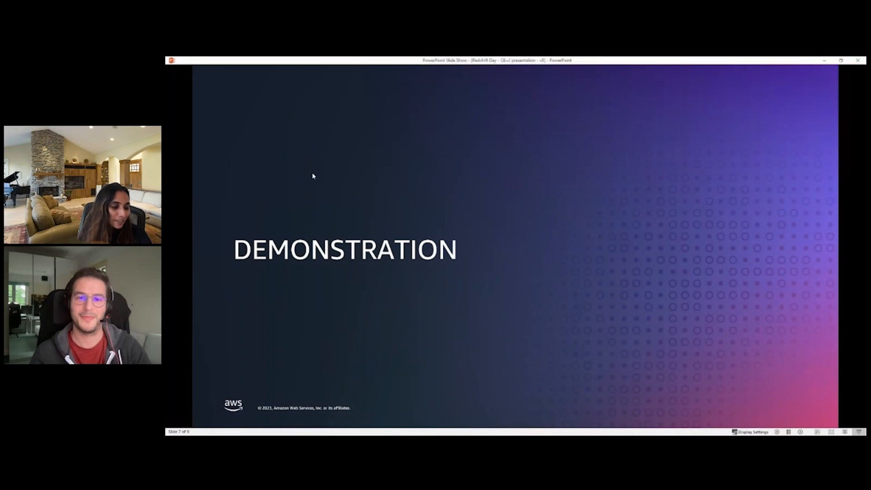
{"action": "left_click", "coordinate": [314, 176]}
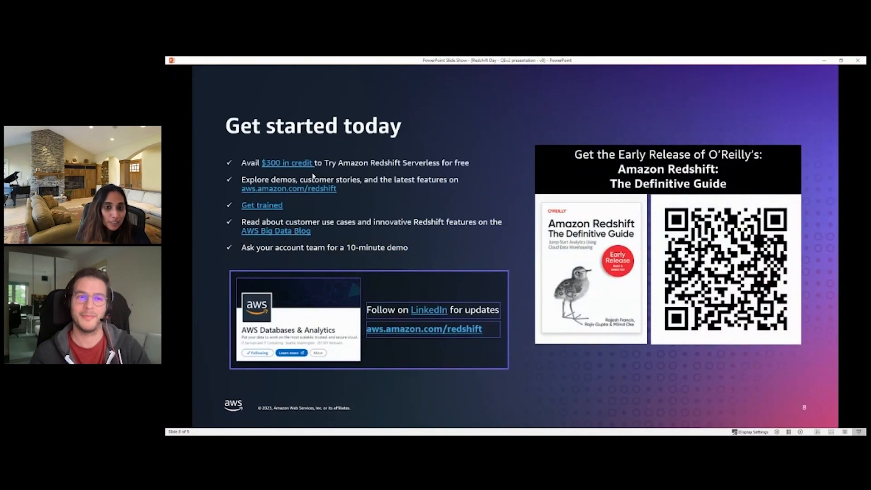